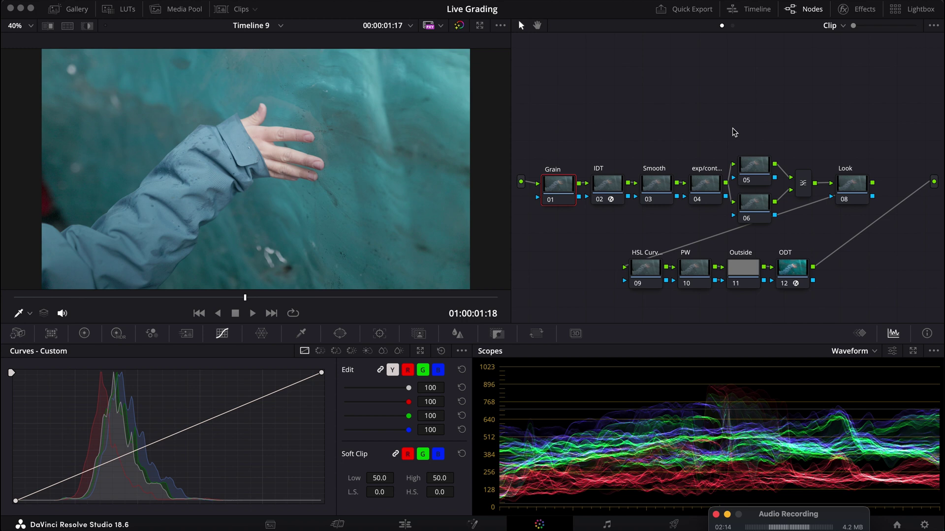
Set the parallel mixer node's composite mode to Overlay to blend both branches.
{"action": "left_click", "coordinate": [733, 30]}
{"action": "left_click", "coordinate": [732, 25]}
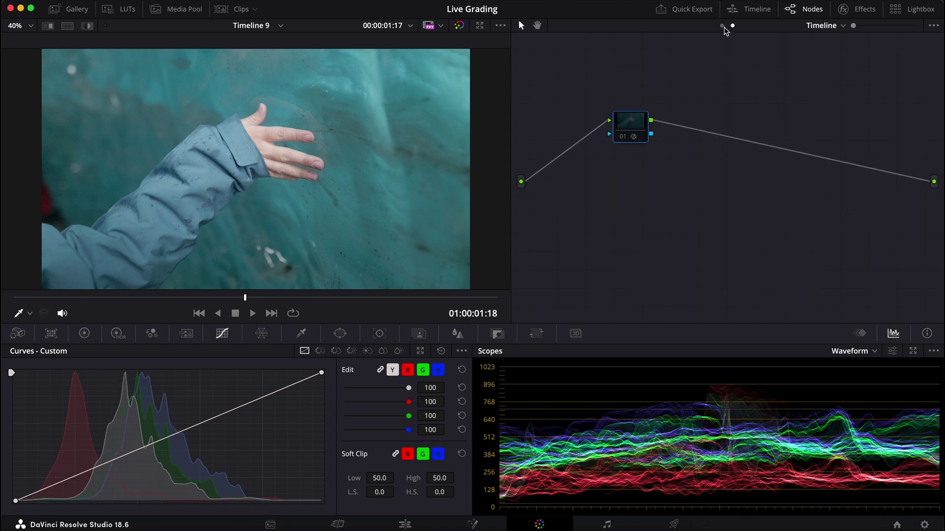
{"action": "left_click", "coordinate": [722, 25]}
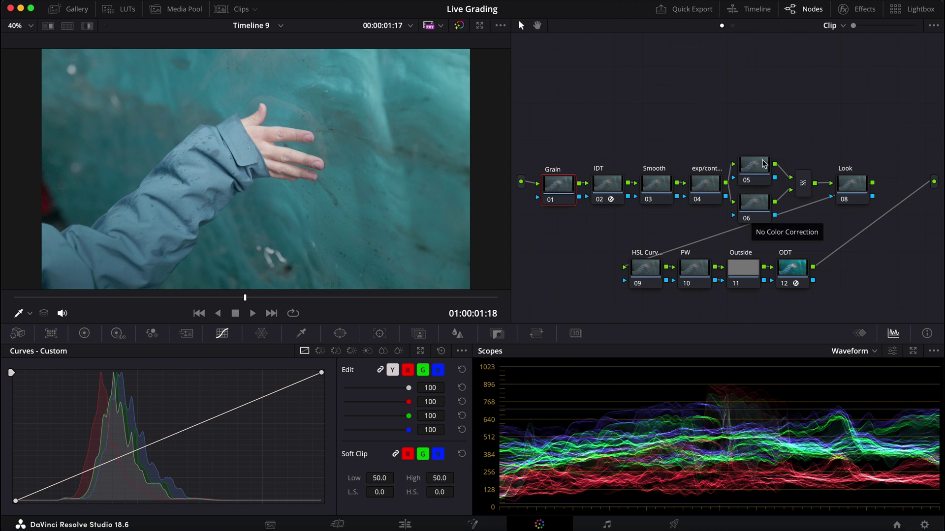
{"action": "left_click", "coordinate": [804, 195]}
{"action": "right_click", "coordinate": [806, 183]}
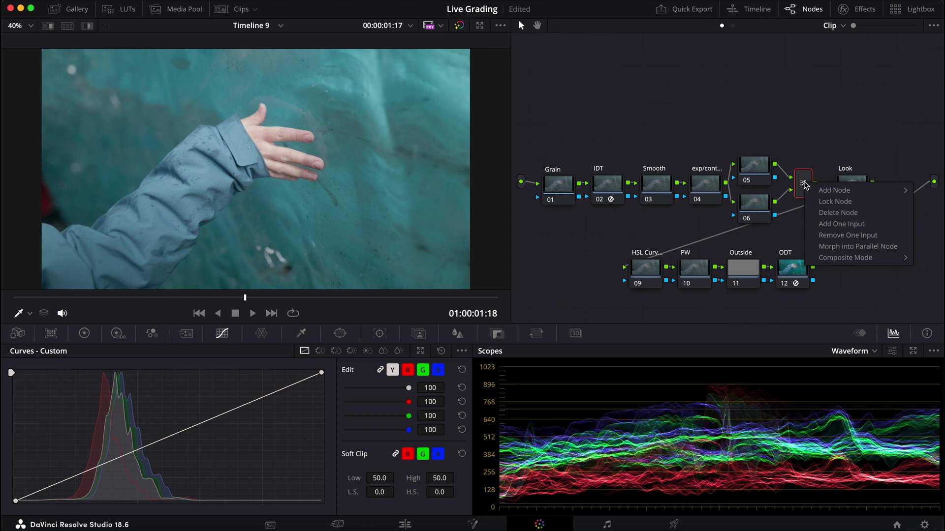
{"action": "mouse_move", "coordinate": [831, 259]}
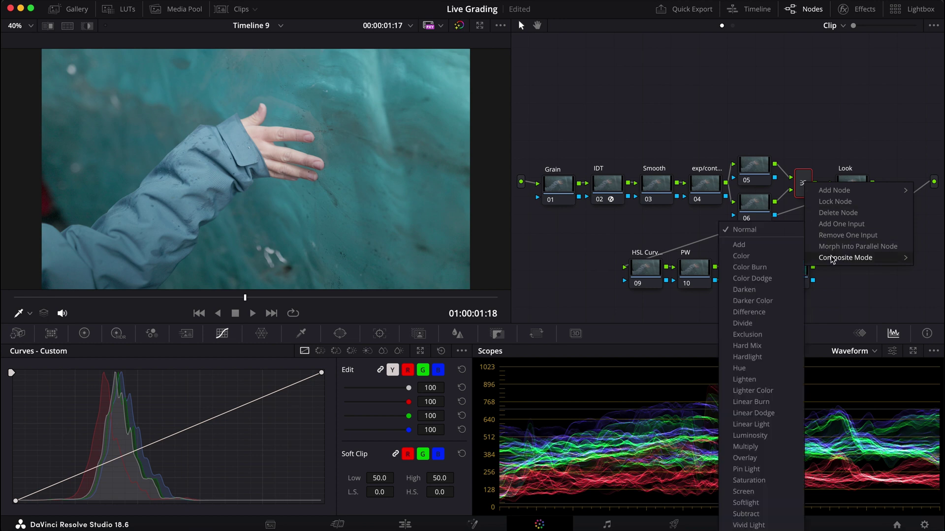
{"action": "left_click", "coordinate": [748, 458]}
Set node 06's saturation to 0 in the Log wheels.
{"action": "left_click", "coordinate": [765, 212]}
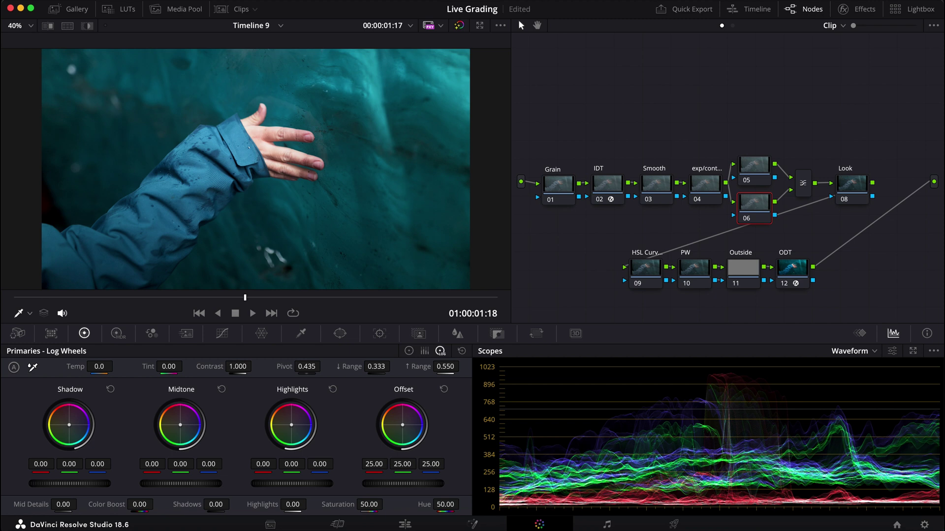
{"action": "left_click", "coordinate": [369, 504]}
{"action": "type", "text": "0"}
{"action": "key", "text": "Return"}
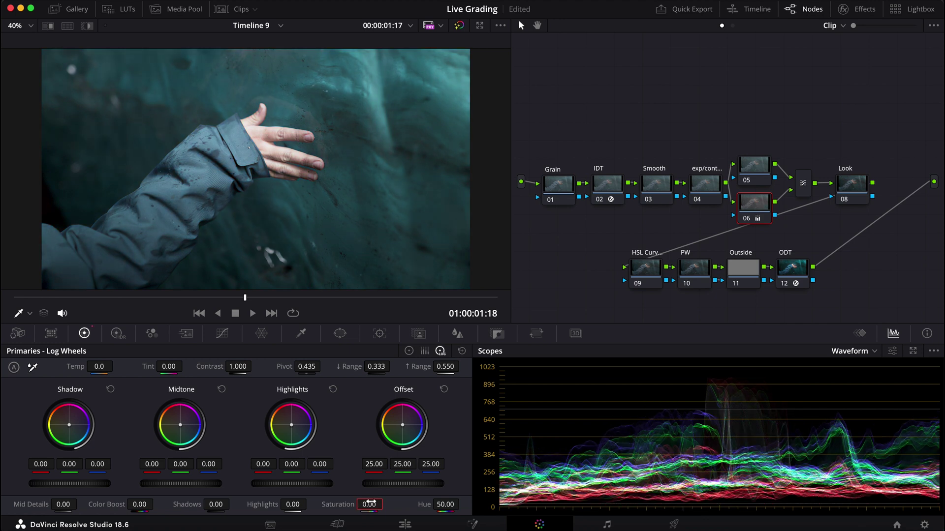
Raise node 04's contrast to 1.276 and its pivot to 0.547, then bypass to compare.
{"action": "left_click", "coordinate": [706, 184]}
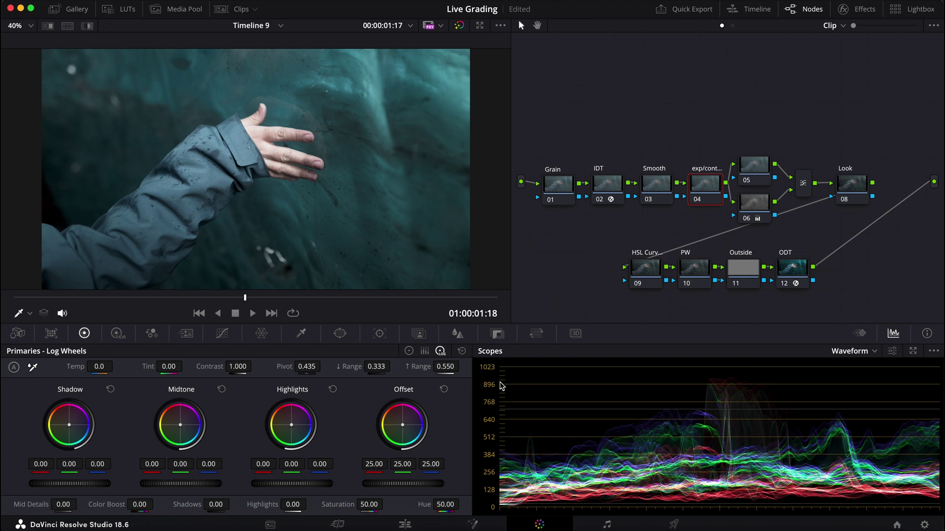
{"action": "left_click", "coordinate": [409, 351]}
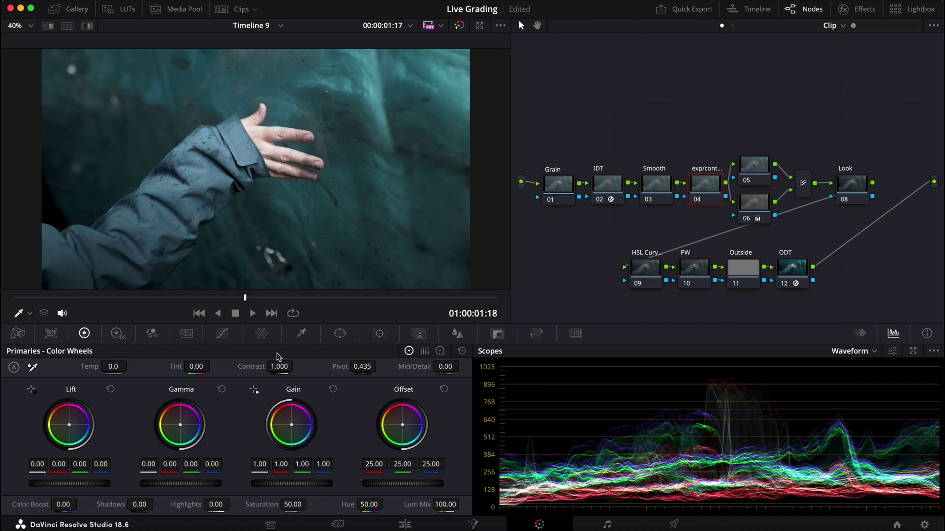
{"action": "left_click_drag", "start_coordinate": [279, 367], "coordinate": [297, 366]}
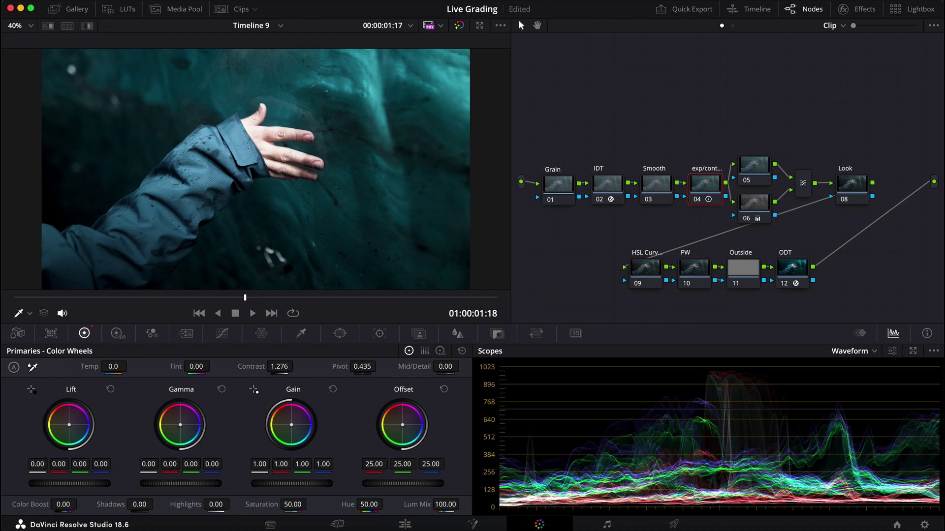
{"action": "left_click_drag", "start_coordinate": [362, 367], "coordinate": [385, 366]}
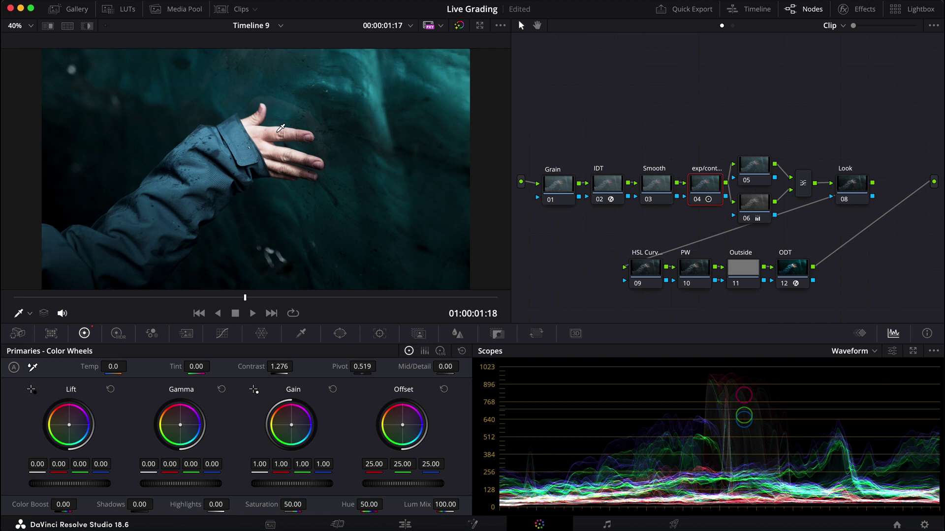
{"action": "scroll", "coordinate": [273, 145], "scroll_direction": "up", "scroll_amount": 5}
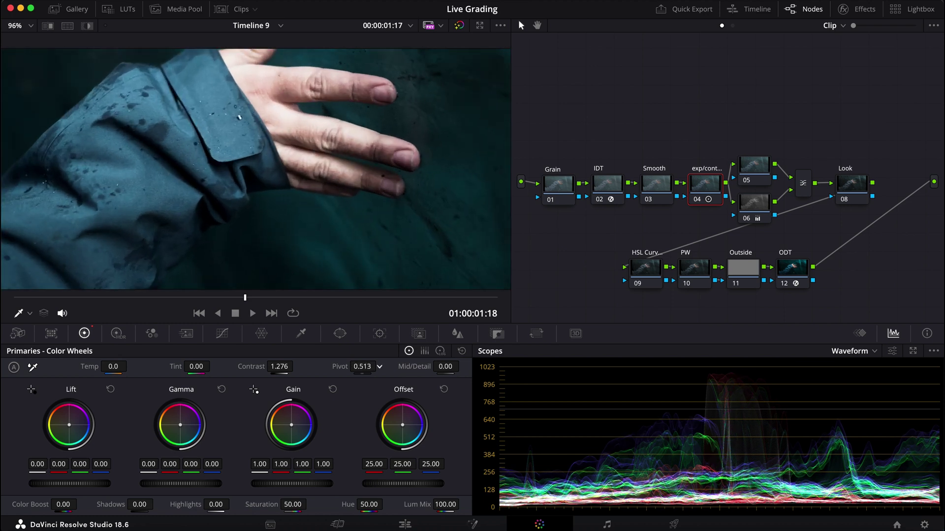
{"action": "left_click_drag", "start_coordinate": [379, 366], "coordinate": [376, 367]}
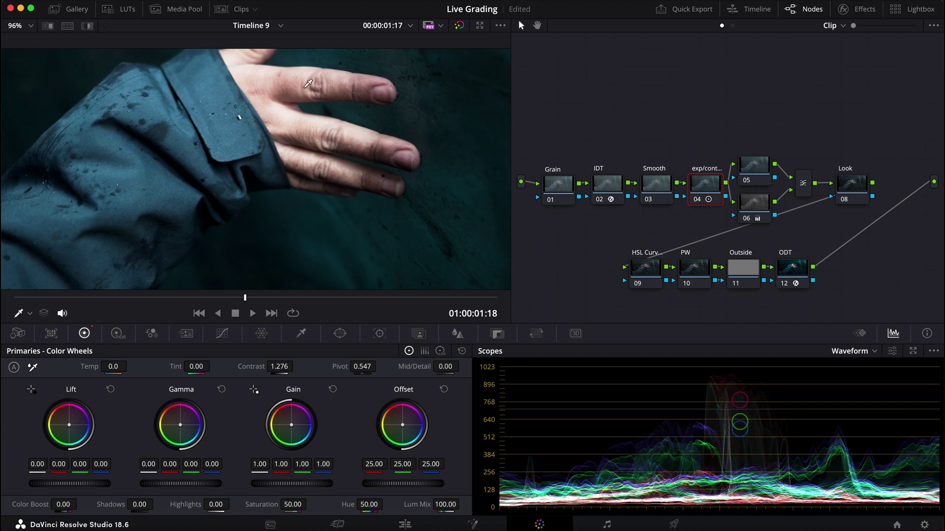
{"action": "key", "text": "ctrl+d"}
{"action": "key", "text": "ctrl+d"}
Fit the frame in the viewer and set node 04's lift 0.03, gamma -0.02, gain 0.98.
{"action": "left_click", "coordinate": [14, 27]}
{"action": "left_click", "coordinate": [20, 41]}
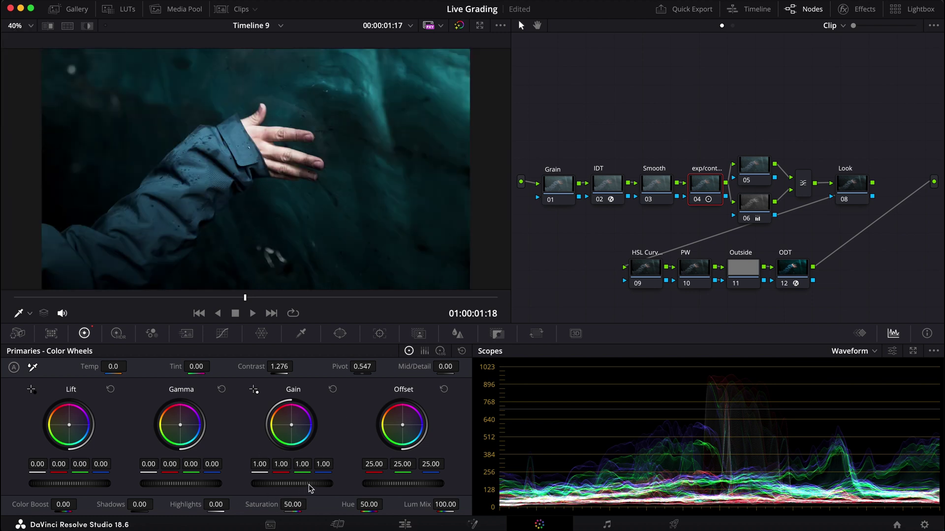
{"action": "left_click_drag", "start_coordinate": [291, 484], "coordinate": [292, 484]}
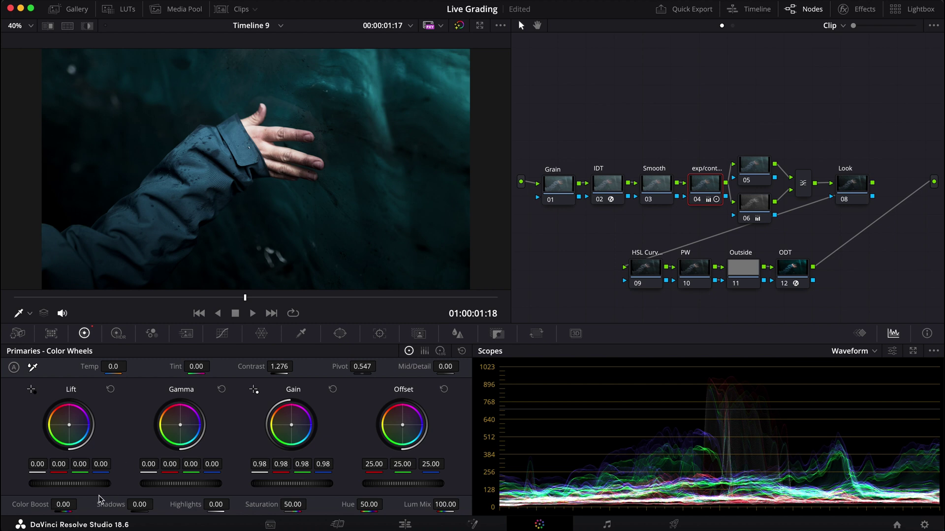
{"action": "left_click_drag", "start_coordinate": [69, 484], "coordinate": [74, 484]}
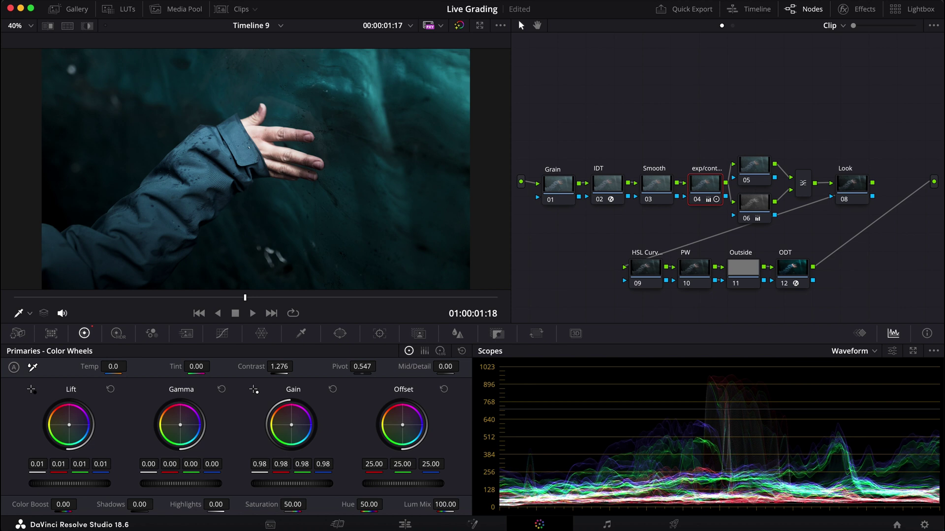
{"action": "left_click_drag", "start_coordinate": [180, 483], "coordinate": [175, 484]}
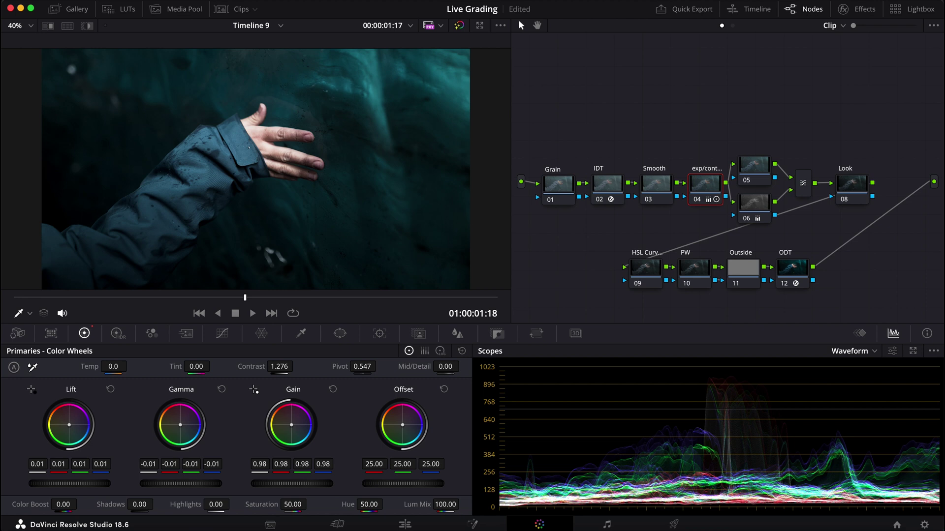
{"action": "left_click_drag", "start_coordinate": [69, 483], "coordinate": [74, 483]}
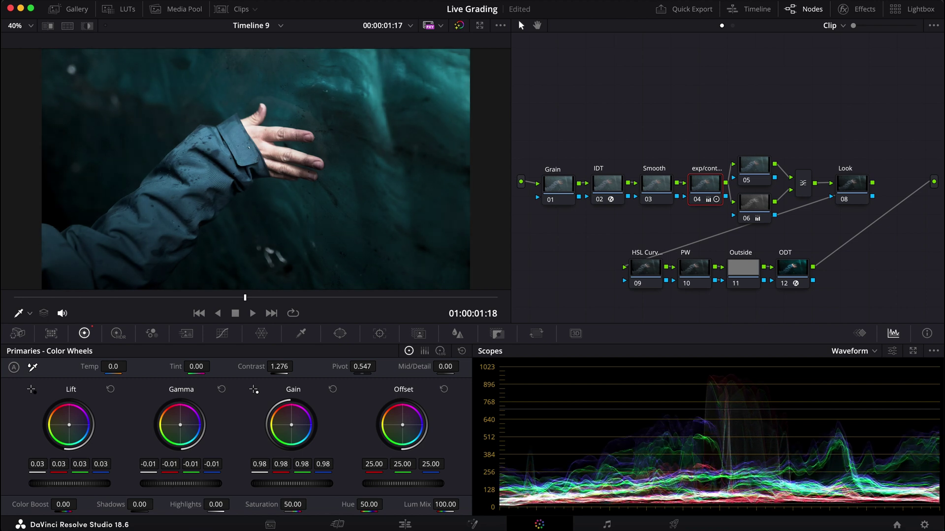
{"action": "left_click_drag", "start_coordinate": [180, 484], "coordinate": [176, 484]}
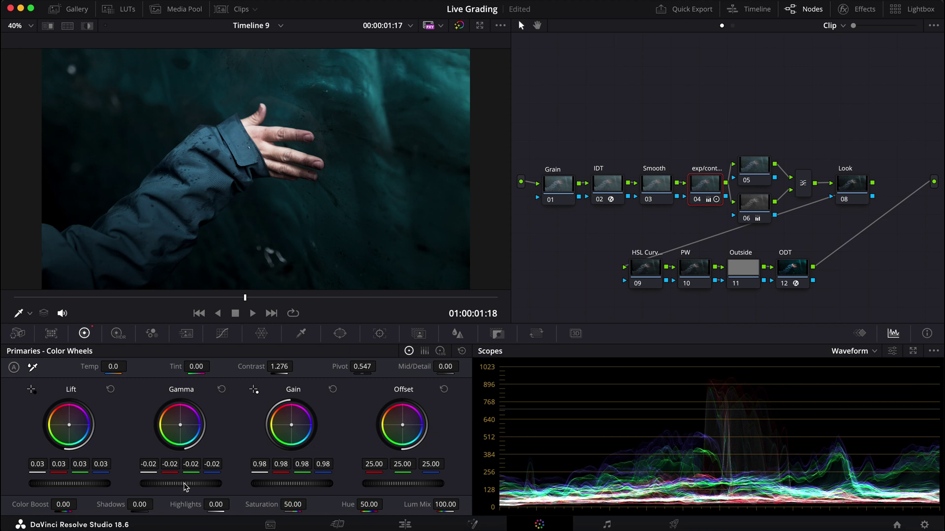
{"action": "key", "text": "ctrl+d"}
{"action": "key", "text": "ctrl+d"}
In node 04's HDR wheels, set the Light zone to -0.43 and Light exposure to -0.20.
{"action": "left_click", "coordinate": [118, 339]}
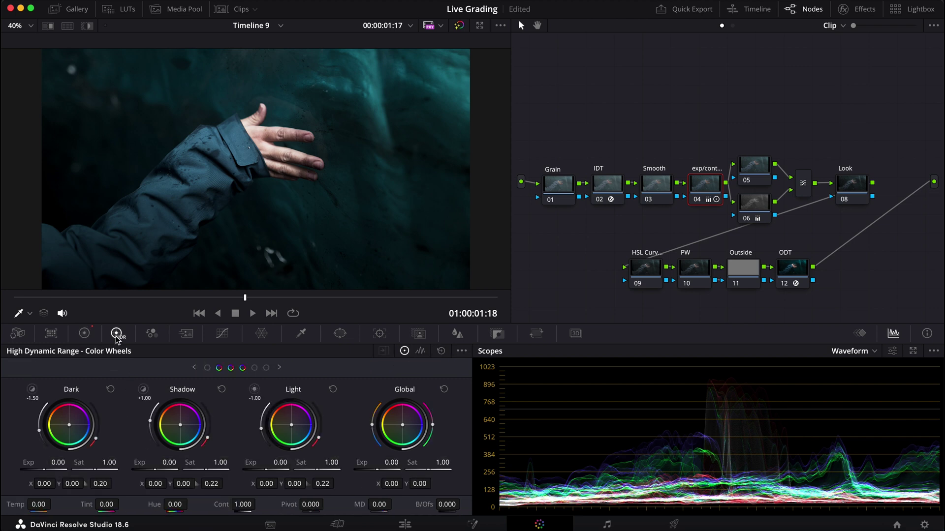
{"action": "left_click", "coordinate": [254, 391]}
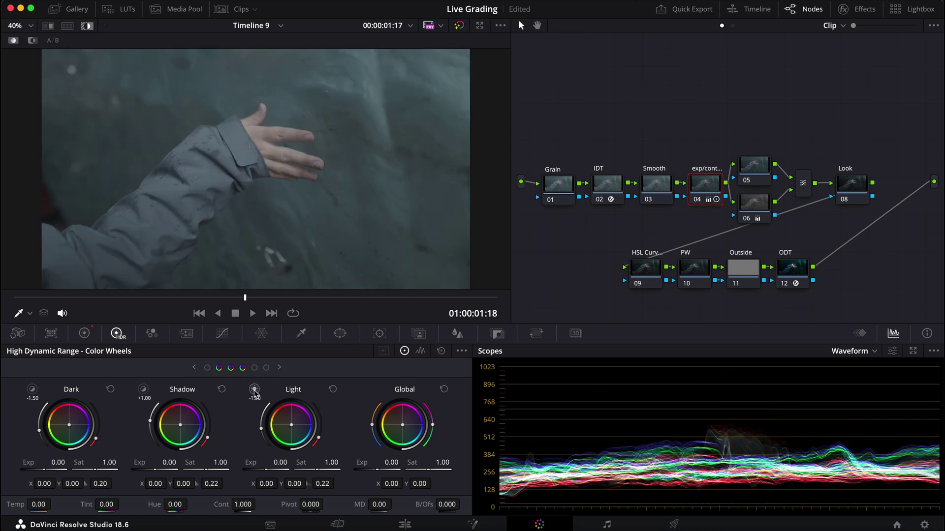
{"action": "left_click", "coordinate": [254, 392]}
{"action": "left_click_drag", "start_coordinate": [261, 430], "coordinate": [262, 430]}
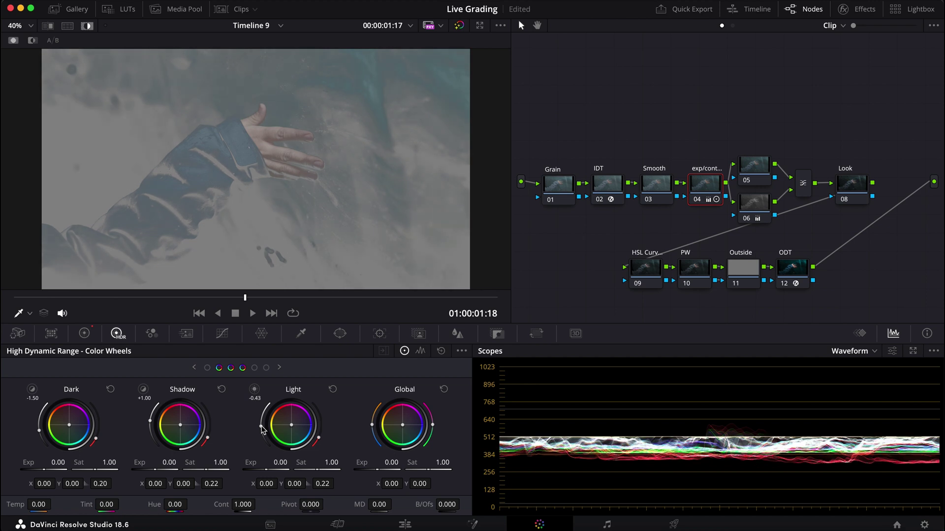
{"action": "left_click", "coordinate": [236, 153]}
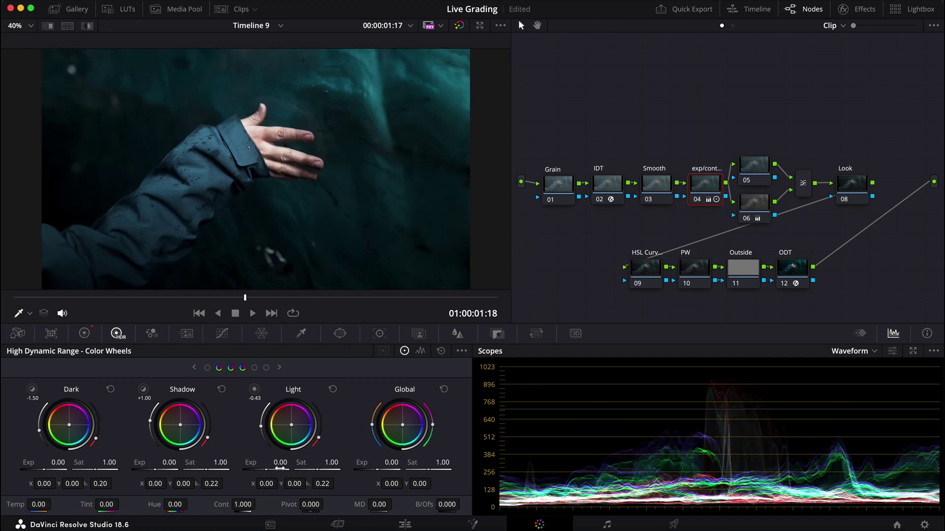
{"action": "left_click_drag", "start_coordinate": [280, 468], "coordinate": [261, 469]}
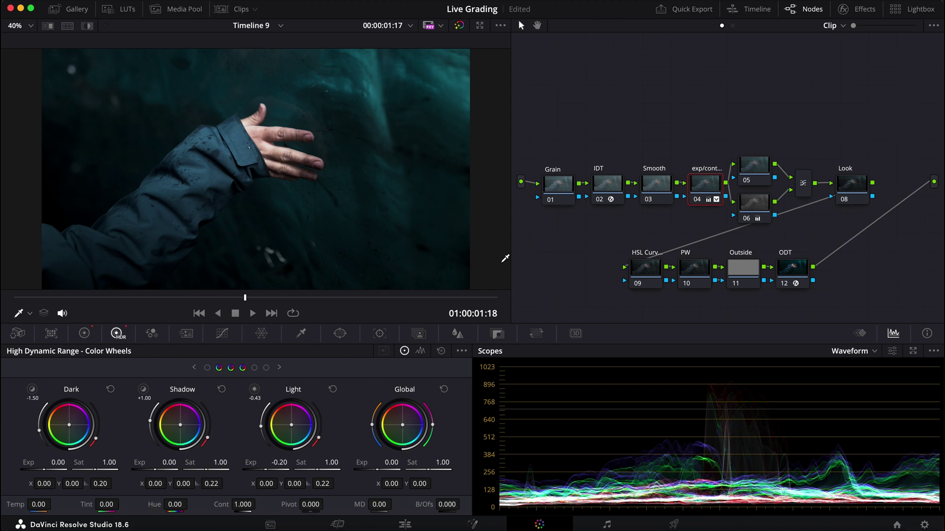
On the Look node, set Lift red to -0.01 and warm the Gain slightly (blue 0.98).
{"action": "left_click", "coordinate": [850, 186]}
{"action": "left_click", "coordinate": [89, 334]}
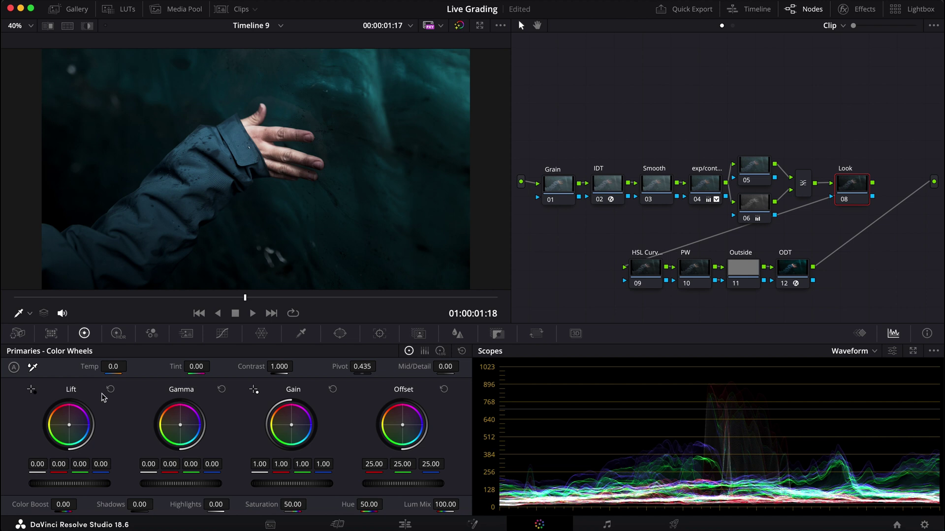
{"action": "left_click_drag", "start_coordinate": [71, 426], "coordinate": [71, 426]}
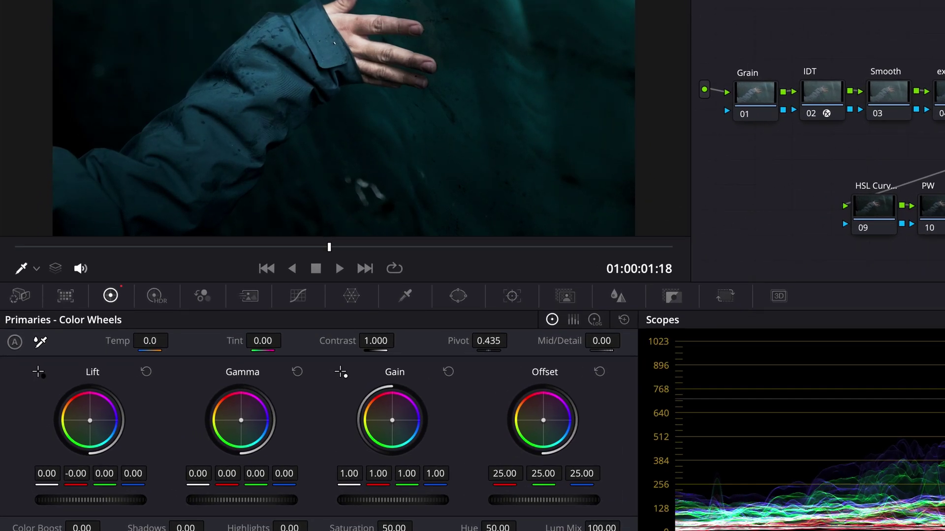
{"action": "left_click_drag", "start_coordinate": [89, 421], "coordinate": [90, 421]}
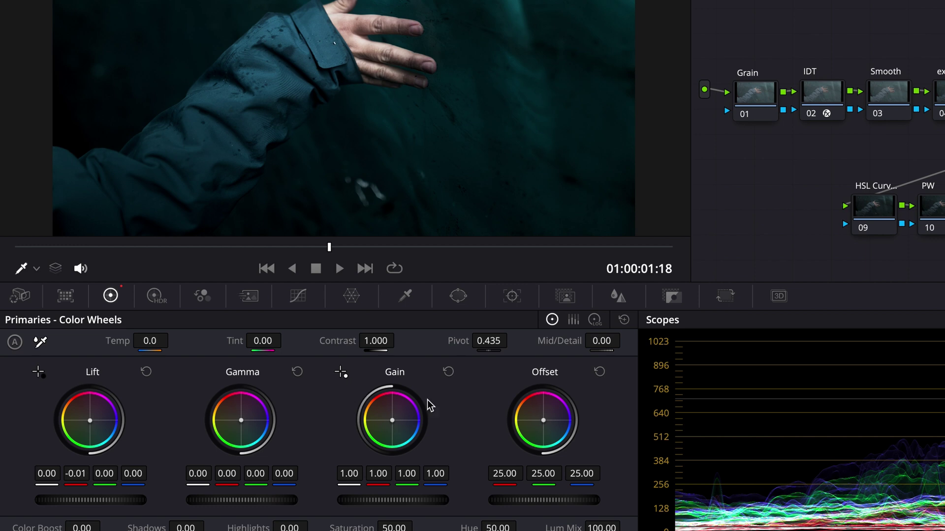
{"action": "left_click_drag", "start_coordinate": [395, 421], "coordinate": [419, 435]}
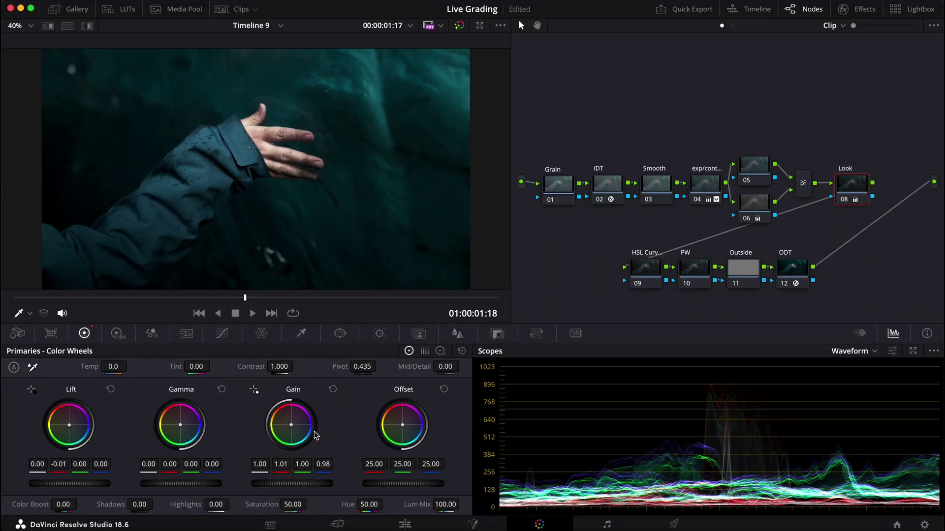
On the HSL Curves node, open Hue vs Hue, sample the hand's skin, and show the vectorscope.
{"action": "left_click", "coordinate": [648, 268]}
{"action": "left_click", "coordinate": [222, 333]}
{"action": "left_click", "coordinate": [319, 350]}
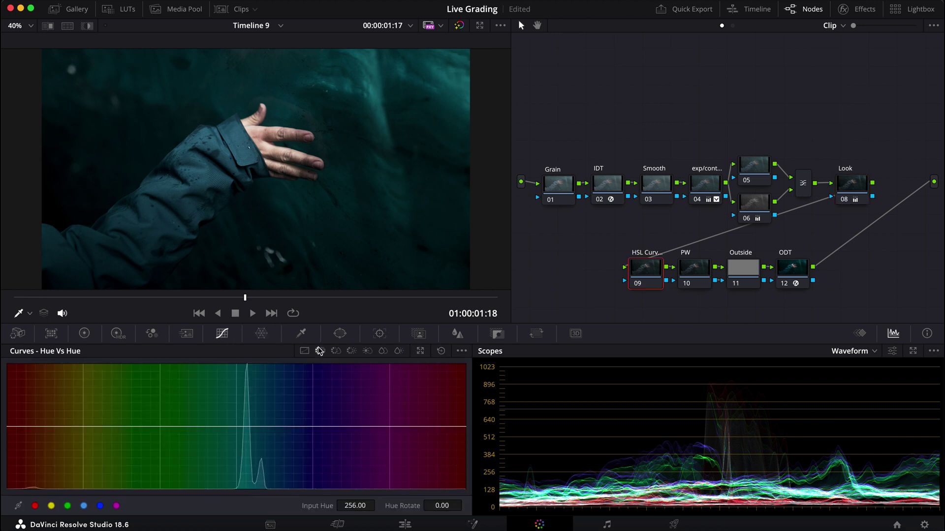
{"action": "left_click", "coordinate": [263, 129]}
{"action": "left_click", "coordinate": [856, 351]}
{"action": "left_click", "coordinate": [867, 392]}
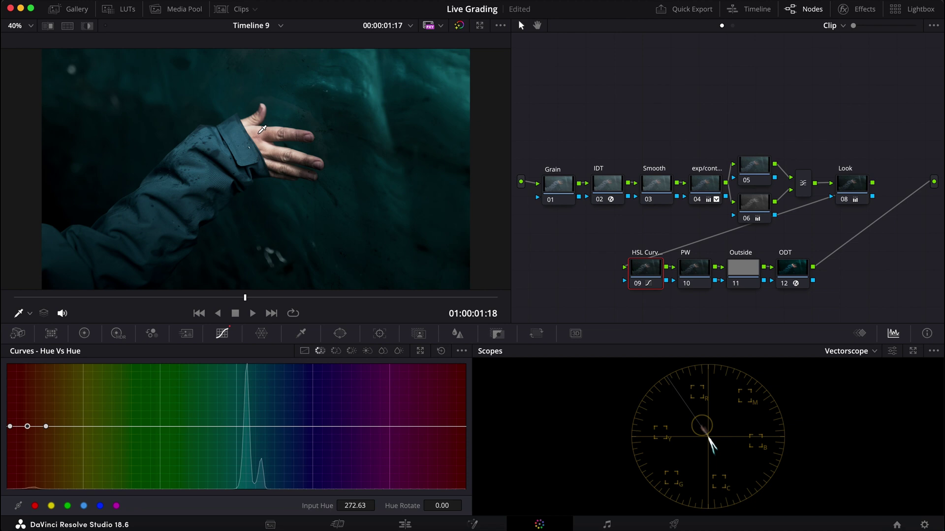
Rotate the skin hue point by -0.80 and add a slightly shifted teal hue point.
{"action": "left_click_drag", "start_coordinate": [451, 507], "coordinate": [443, 507]}
{"action": "left_click_drag", "start_coordinate": [465, 506], "coordinate": [450, 505]}
{"action": "left_click", "coordinate": [251, 427]}
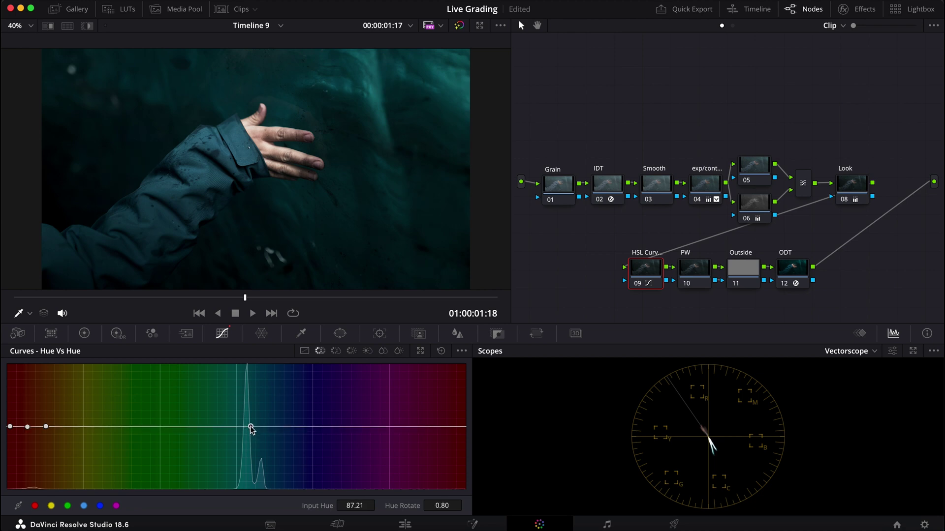
{"action": "left_click_drag", "start_coordinate": [251, 428], "coordinate": [252, 431]}
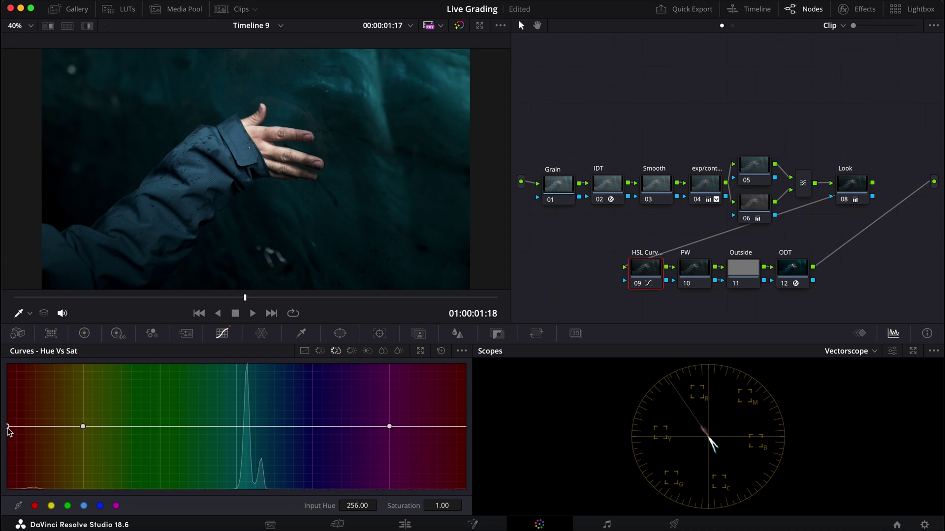
On Hue vs Sat, raise the red point and pull the teal point at 86.33 down to 0.78.
{"action": "mouse_move", "coordinate": [9, 428]}
{"action": "left_mouse_down"}
{"action": "mouse_move", "coordinate": [9, 399]}
{"action": "mouse_move", "coordinate": [9, 420]}
{"action": "left_mouse_up"}
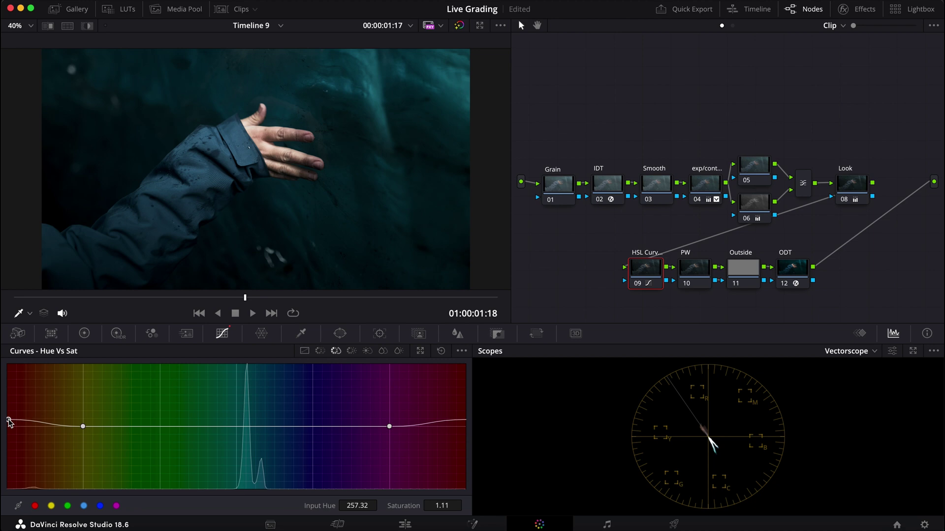
{"action": "mouse_move", "coordinate": [251, 426]}
{"action": "left_mouse_down"}
{"action": "mouse_move", "coordinate": [251, 461]}
{"action": "mouse_move", "coordinate": [251, 440]}
{"action": "left_mouse_up"}
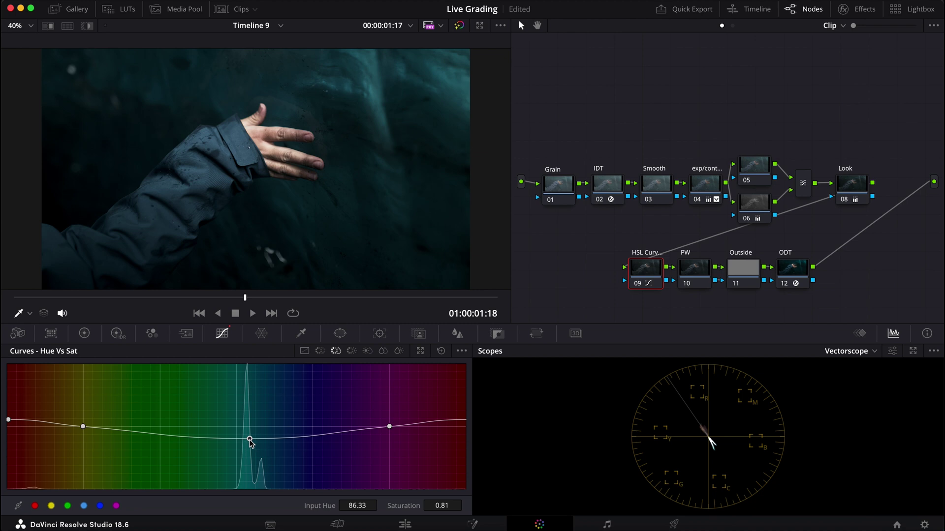
{"action": "left_click_drag", "start_coordinate": [250, 440], "coordinate": [250, 439]}
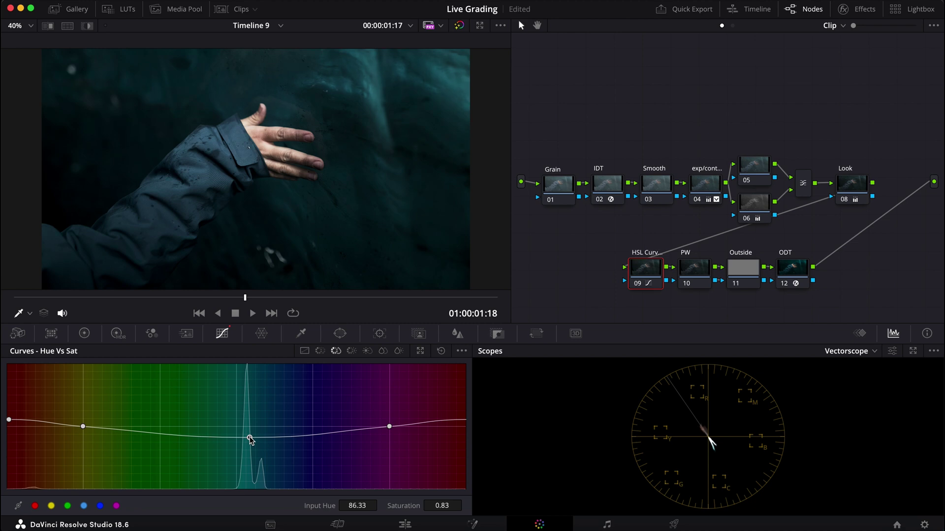
{"action": "key", "text": "super+d"}
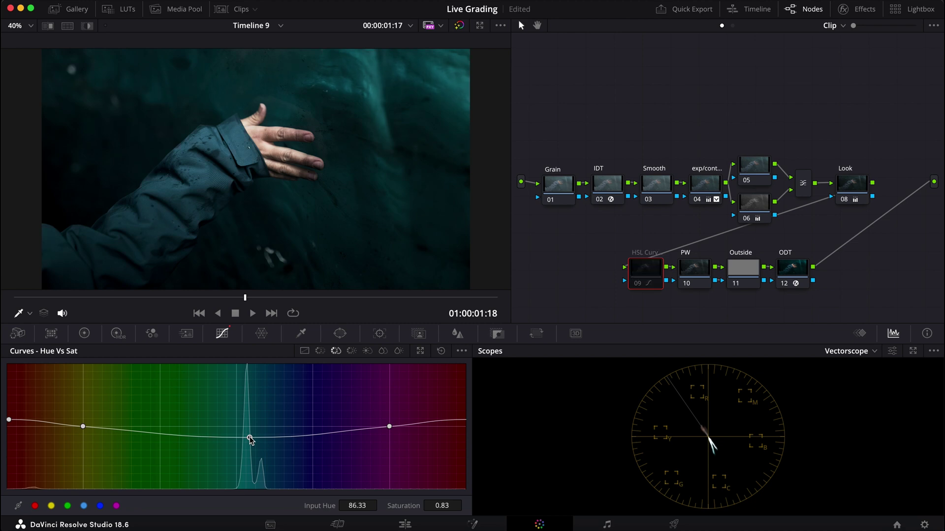
{"action": "key", "text": "super+d"}
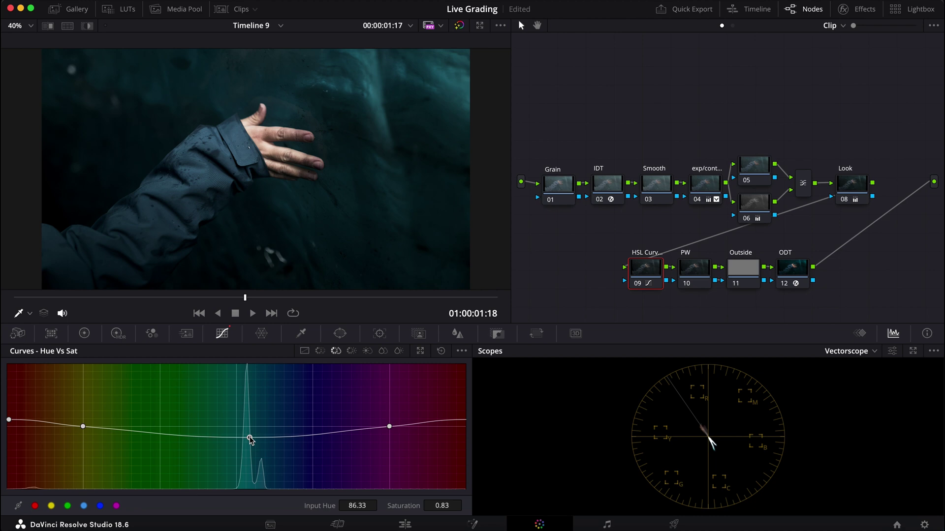
{"action": "left_click_drag", "start_coordinate": [251, 440], "coordinate": [251, 443]}
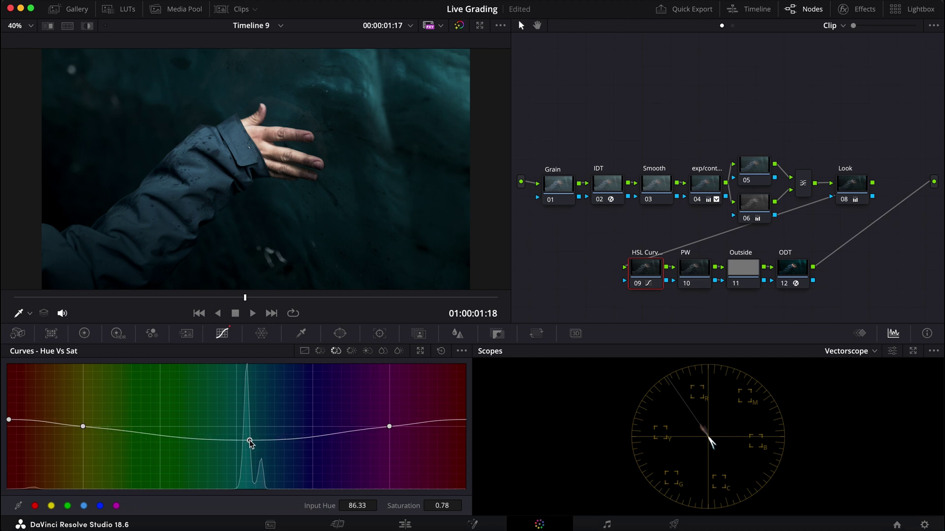
{"action": "key", "text": "super+d"}
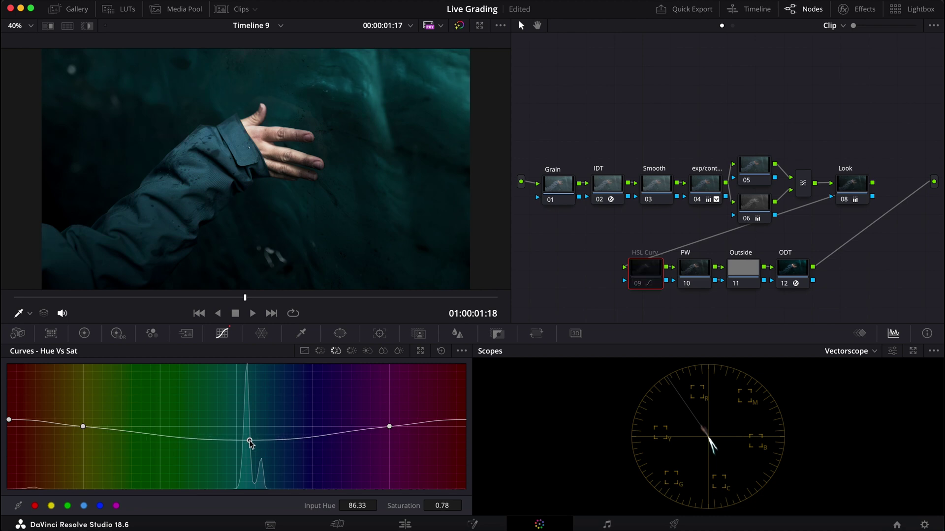
{"action": "key", "text": "super+d"}
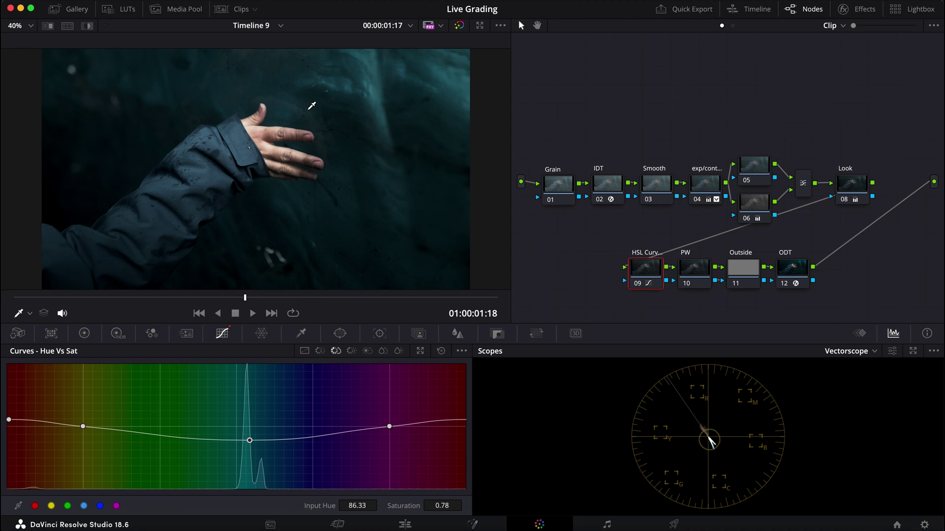
On Hue vs Lum, darken teal to about 0.60 and reds at 257.76 to 0.85.
{"action": "left_click", "coordinate": [351, 351]}
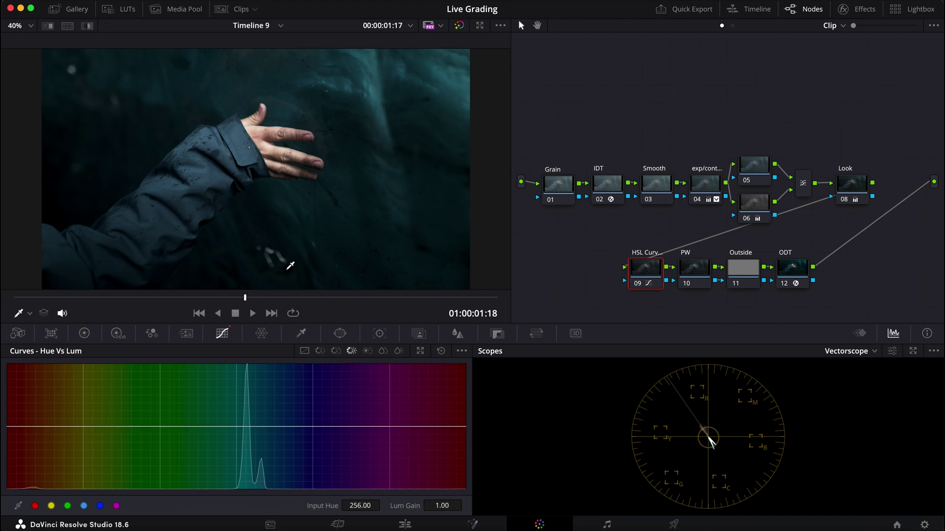
{"action": "left_click", "coordinate": [84, 505]}
{"action": "left_click_drag", "start_coordinate": [237, 430], "coordinate": [247, 448]}
{"action": "left_click_drag", "start_coordinate": [313, 426], "coordinate": [338, 426]}
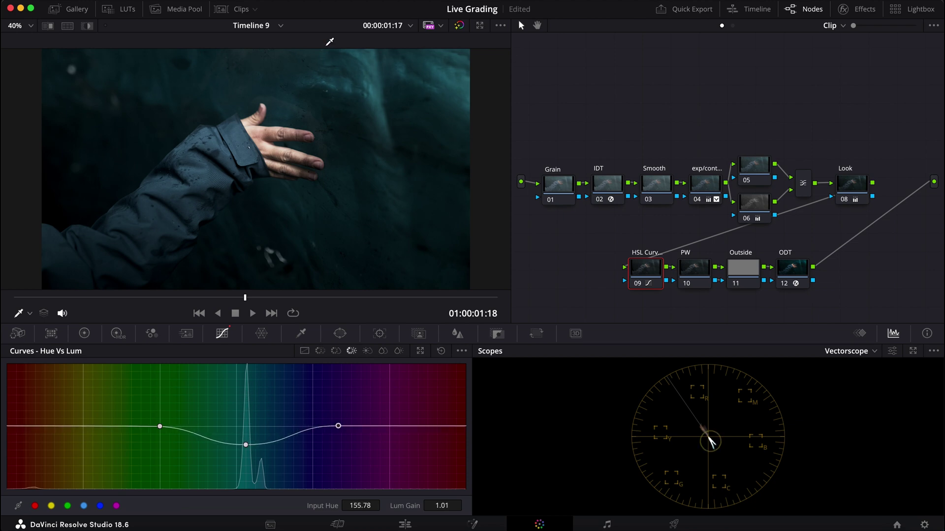
{"action": "mouse_move", "coordinate": [247, 449]}
{"action": "left_mouse_down"}
{"action": "mouse_move", "coordinate": [246, 488]}
{"action": "mouse_move", "coordinate": [247, 451]}
{"action": "left_mouse_up"}
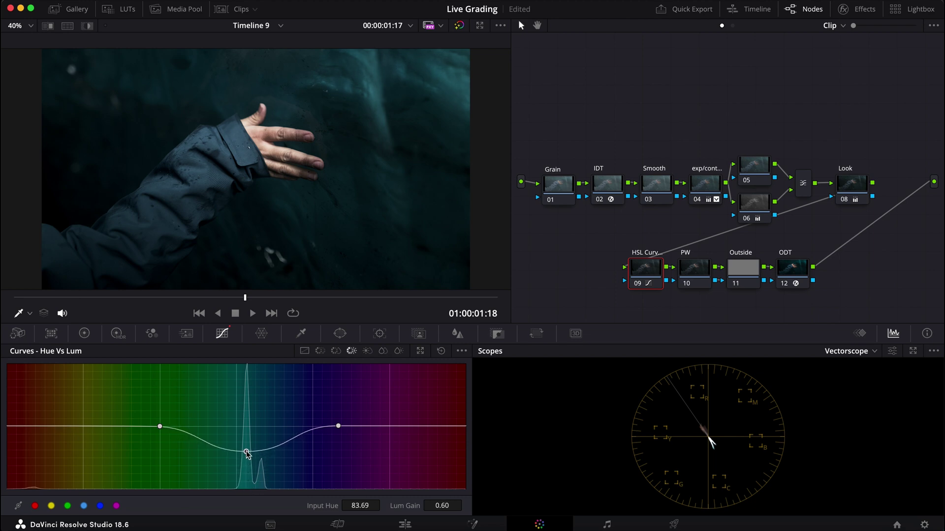
{"action": "left_click", "coordinate": [36, 507]}
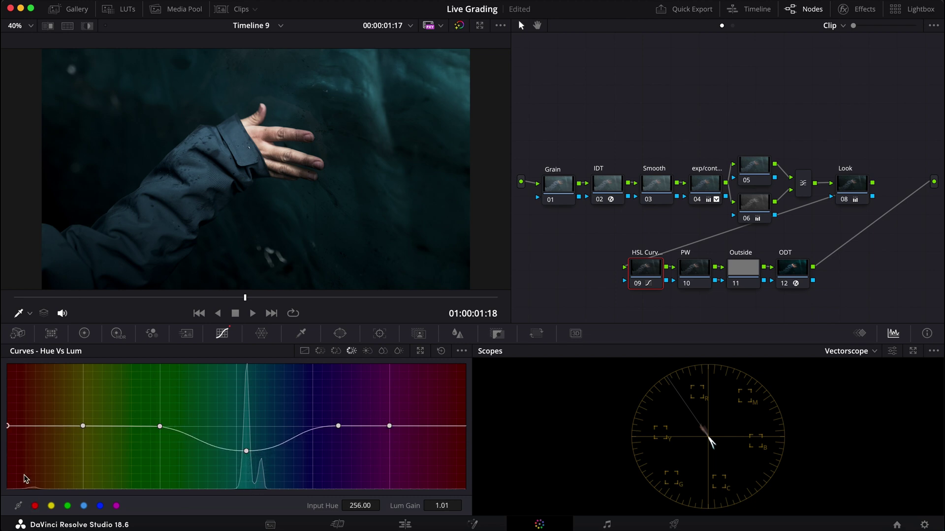
{"action": "mouse_move", "coordinate": [9, 427]}
{"action": "left_mouse_down"}
{"action": "mouse_move", "coordinate": [10, 445]}
{"action": "mouse_move", "coordinate": [15, 398]}
{"action": "mouse_move", "coordinate": [10, 450]}
{"action": "mouse_move", "coordinate": [10, 438]}
{"action": "left_mouse_up"}
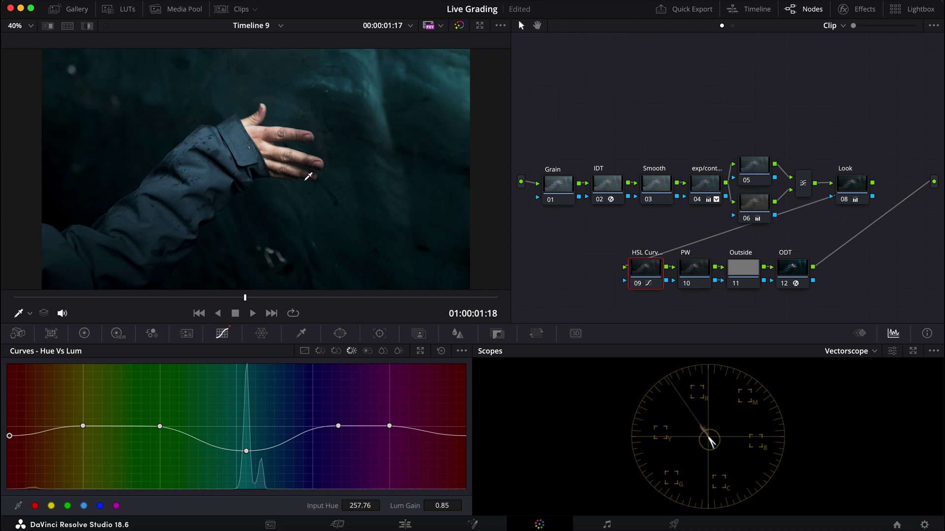
In node 04's HDR wheels, shift the Light zone boundary to -0.14 with the zone preview on.
{"action": "left_click", "coordinate": [710, 191]}
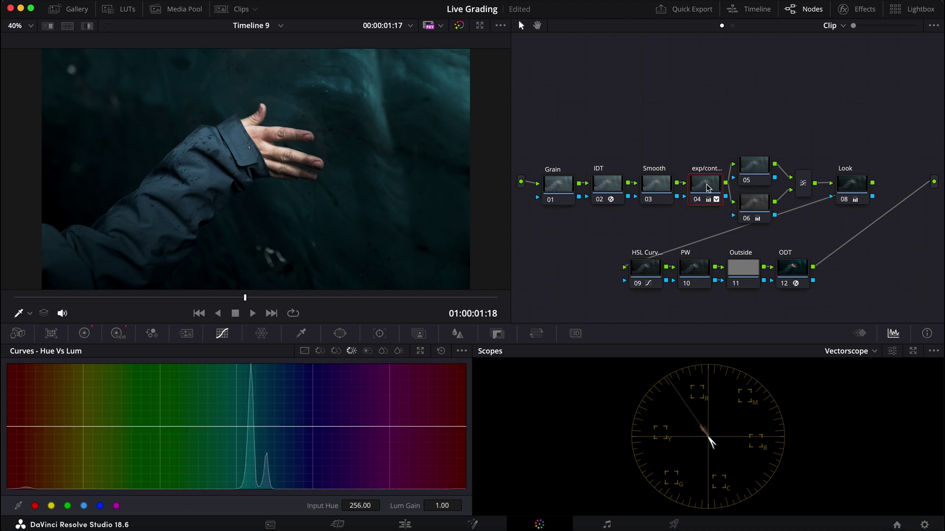
{"action": "left_click", "coordinate": [117, 334]}
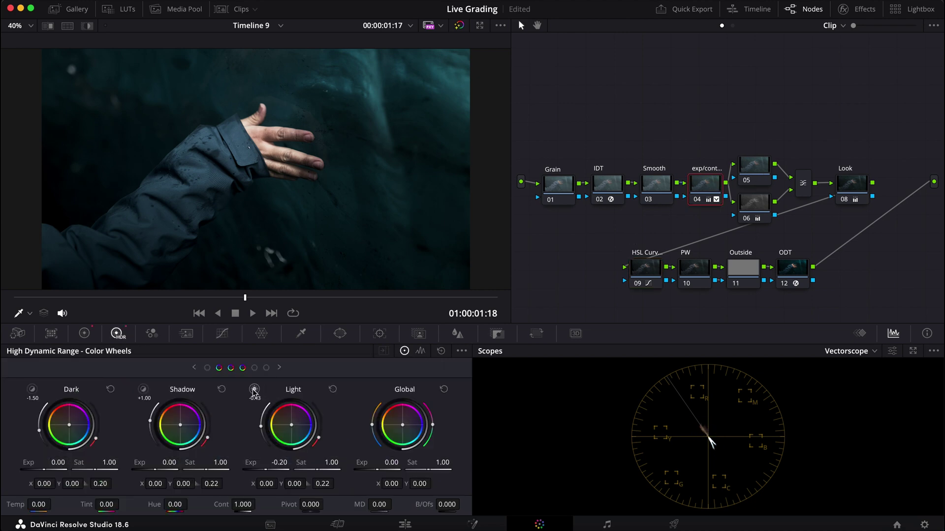
{"action": "left_click", "coordinate": [254, 393]}
{"action": "left_click", "coordinate": [254, 393]}
{"action": "left_click", "coordinate": [254, 393]}
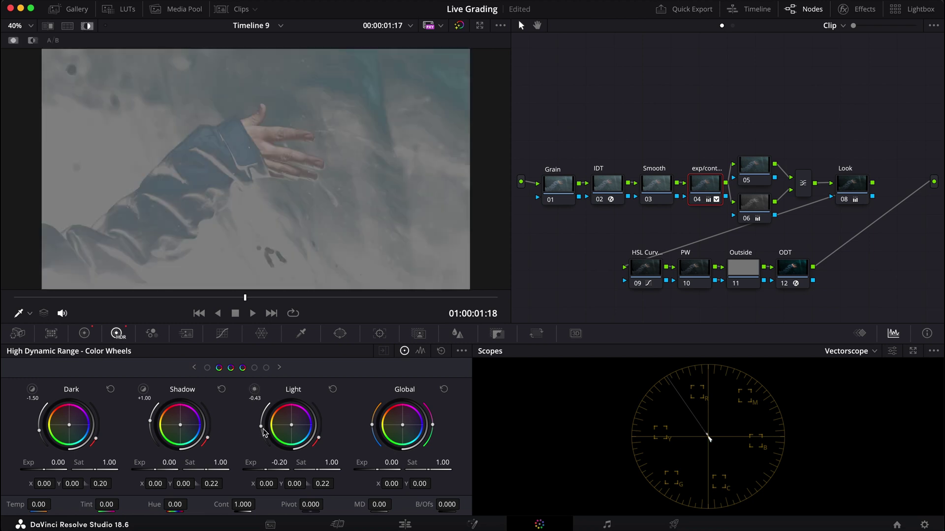
{"action": "left_click_drag", "start_coordinate": [265, 432], "coordinate": [263, 432]}
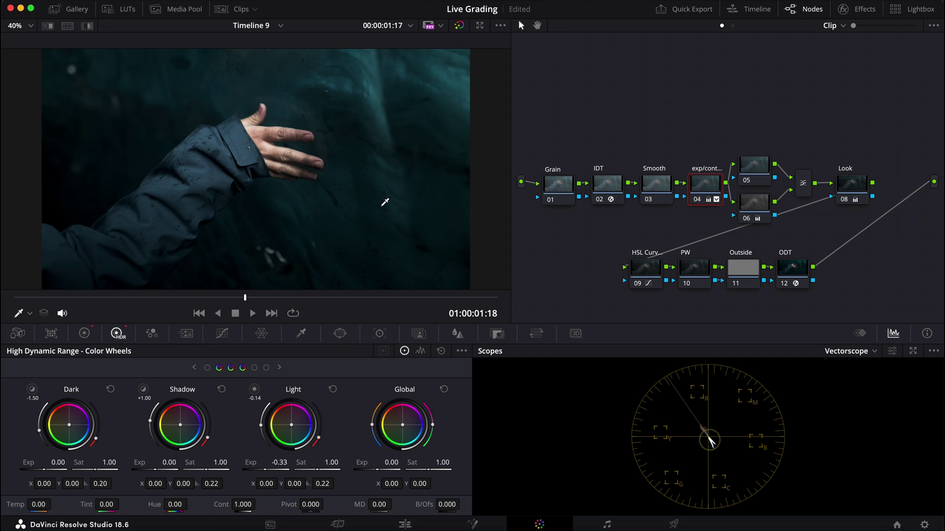
On the PW node, add a circular window stretched along the arm with Soft 1 at 11.57.
{"action": "left_click", "coordinate": [695, 270]}
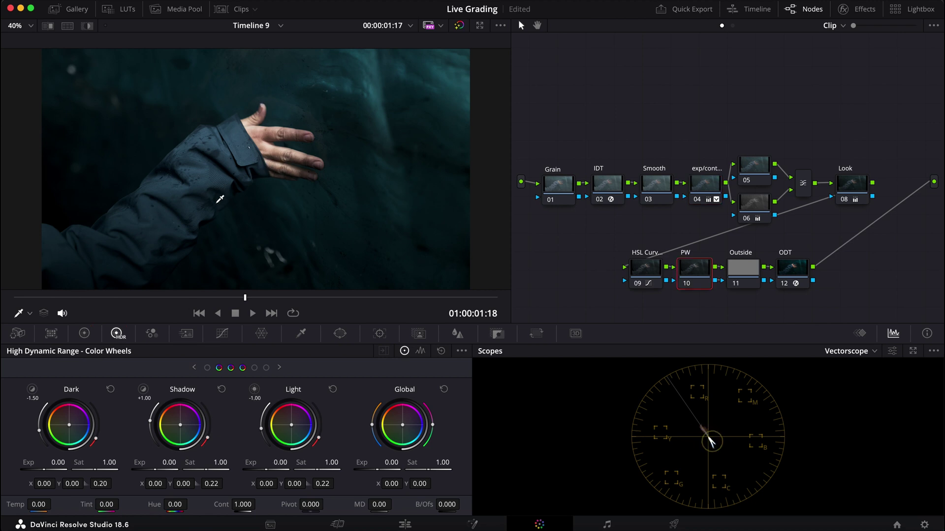
{"action": "left_click", "coordinate": [340, 334]}
{"action": "left_click", "coordinate": [26, 423]}
{"action": "left_click_drag", "start_coordinate": [258, 247], "coordinate": [257, 289]}
{"action": "left_click_drag", "start_coordinate": [240, 107], "coordinate": [223, 141]}
{"action": "left_click_drag", "start_coordinate": [335, 123], "coordinate": [445, 66]}
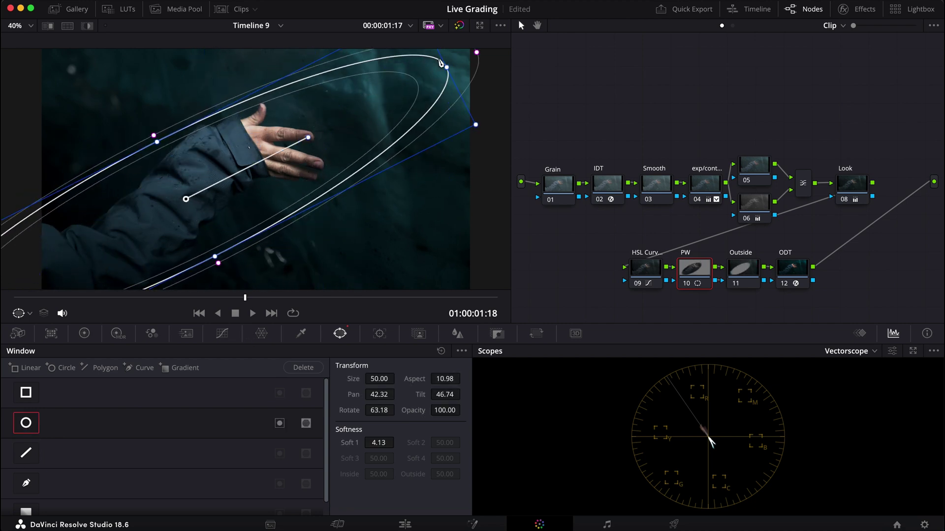
{"action": "left_click_drag", "start_coordinate": [158, 141], "coordinate": [152, 119]}
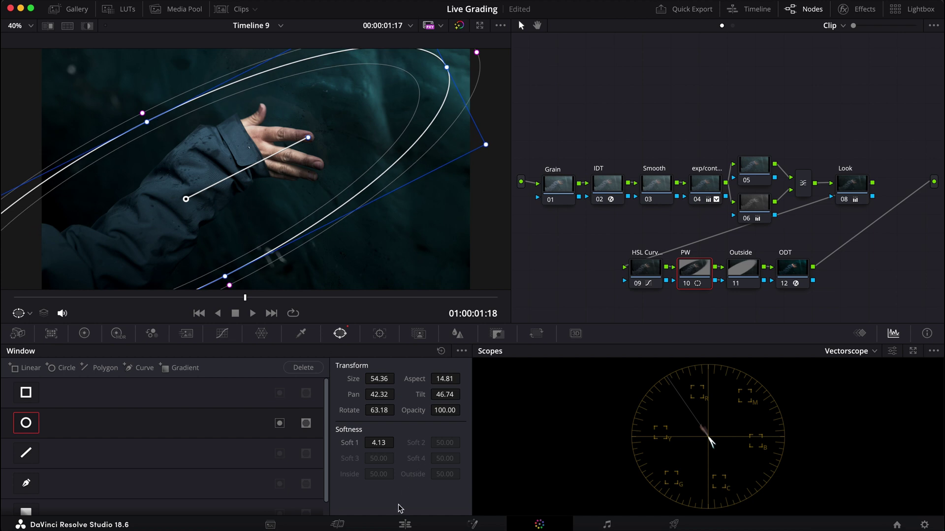
{"action": "left_click_drag", "start_coordinate": [373, 441], "coordinate": [418, 442]}
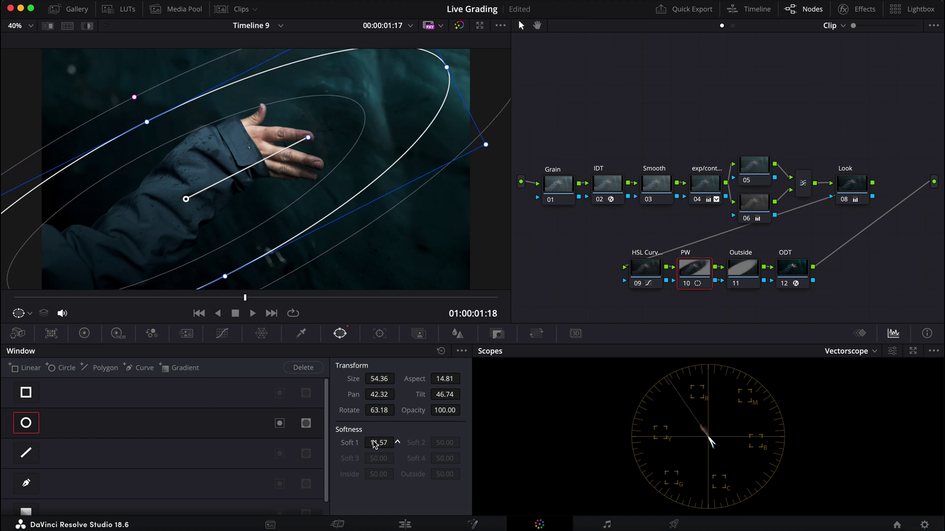
{"action": "key", "text": "shift+h"}
{"action": "key", "text": "shift+h"}
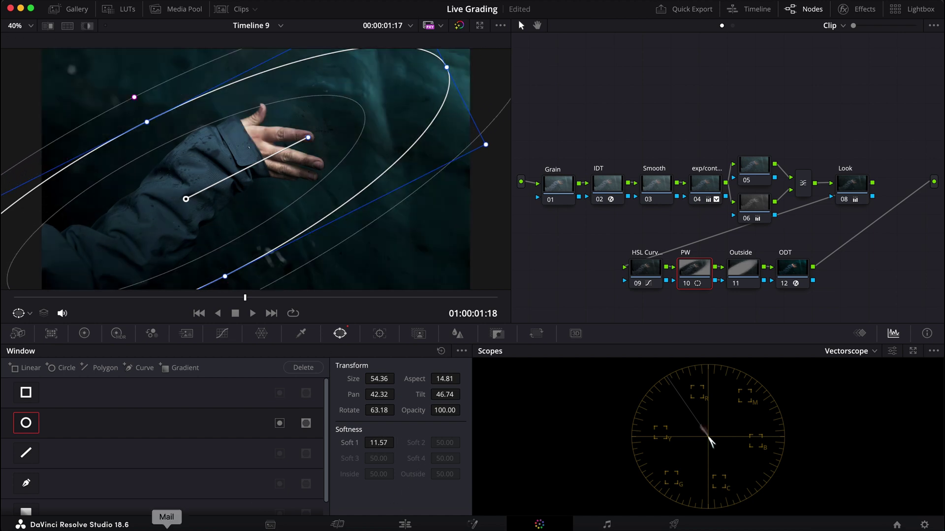
Add Custom curve points on node 10 and on the Outside node 11.
{"action": "left_click", "coordinate": [222, 333]}
{"action": "left_click", "coordinate": [304, 351]}
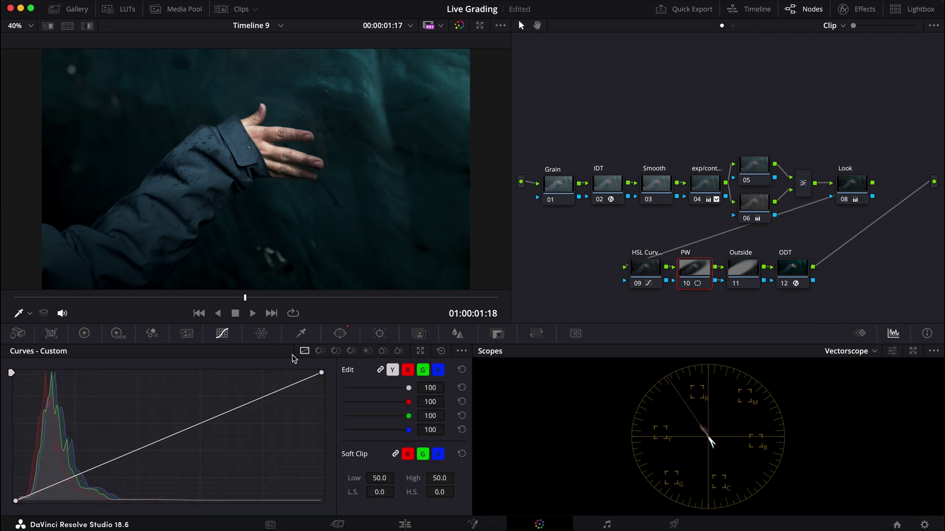
{"action": "left_click", "coordinate": [106, 464]}
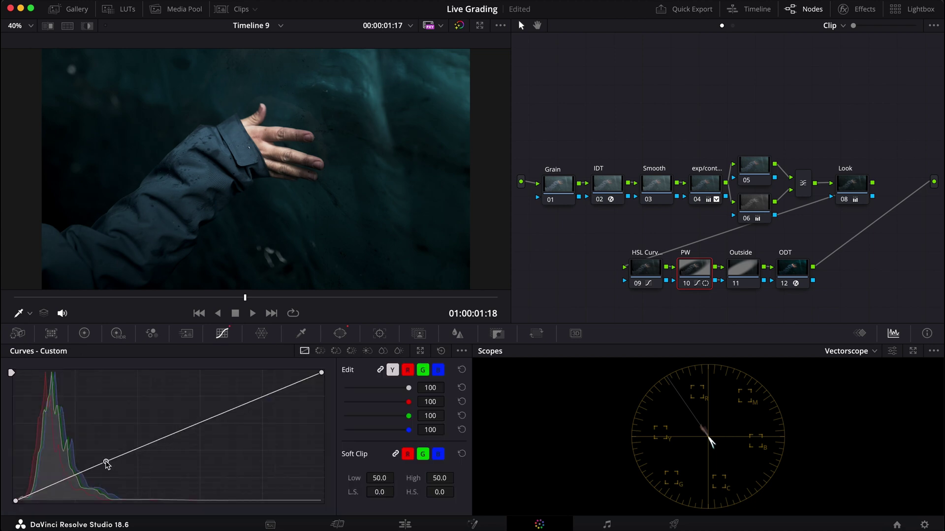
{"action": "left_click", "coordinate": [738, 273]}
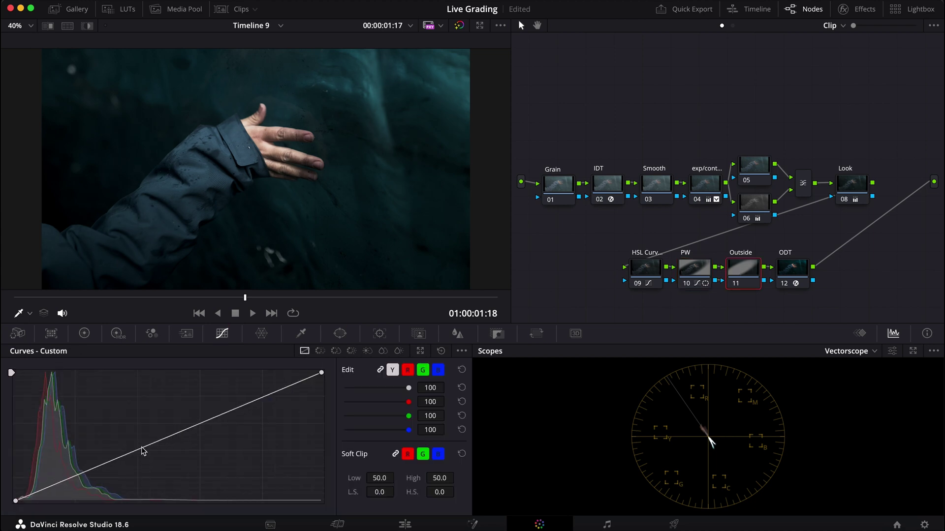
{"action": "left_click", "coordinate": [74, 476]}
{"action": "left_click_drag", "start_coordinate": [742, 309], "coordinate": [703, 270]}
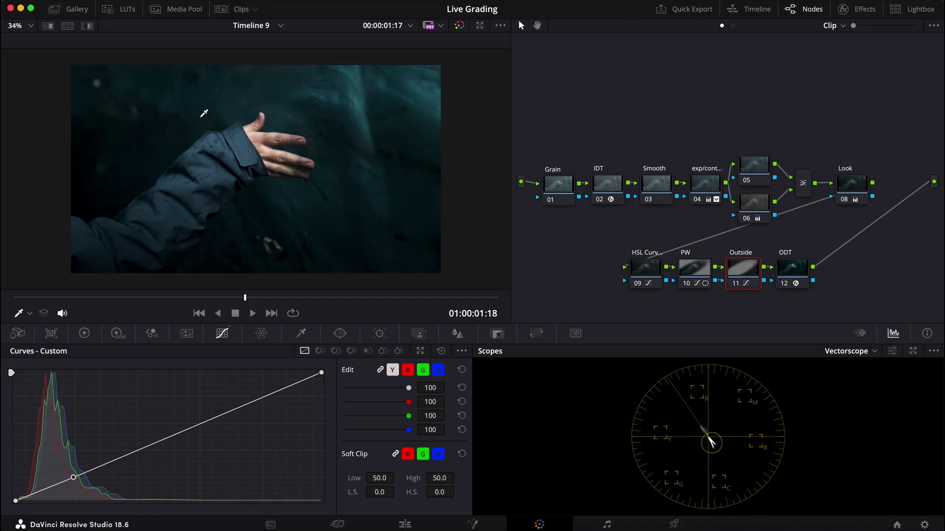
{"action": "scroll", "coordinate": [272, 128], "scroll_direction": "up", "scroll_amount": 3}
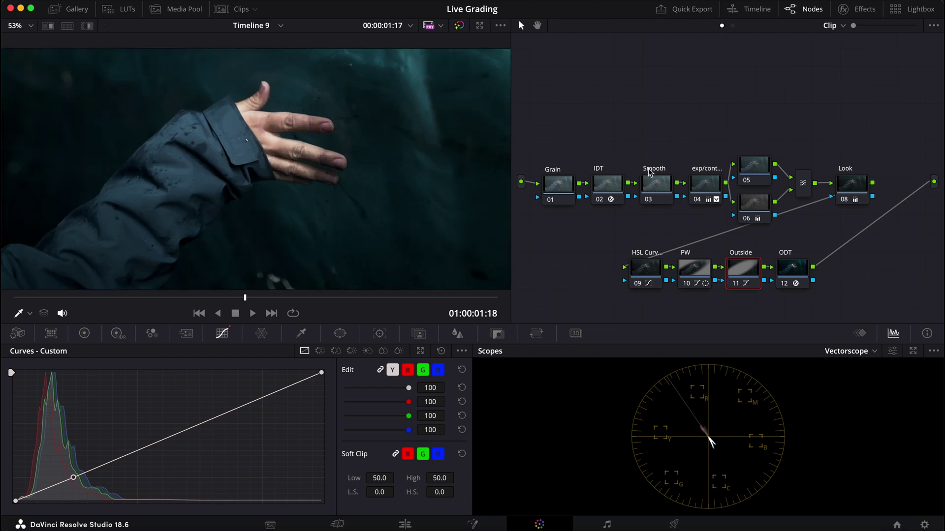
Show the primary color wheels for the Smooth node, then select the Grain node.
{"action": "left_click", "coordinate": [655, 184]}
{"action": "left_click", "coordinate": [84, 333]}
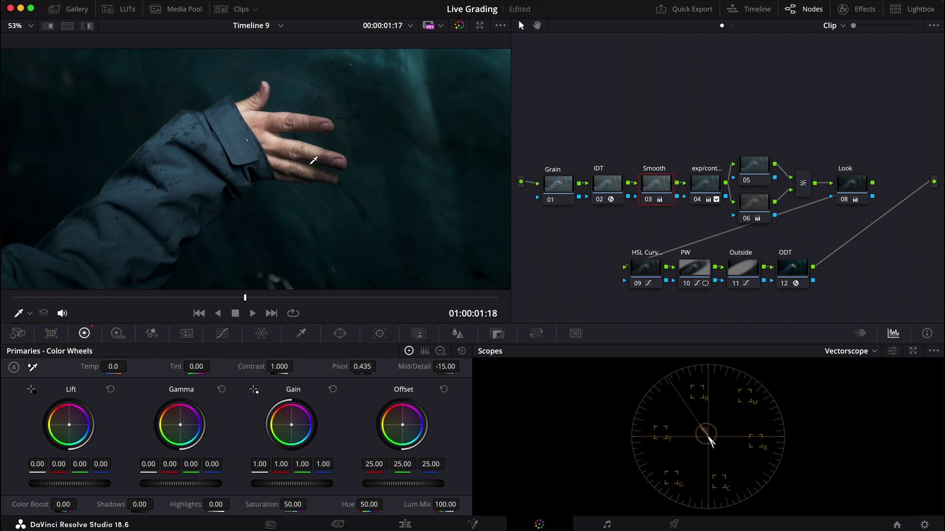
{"action": "left_click", "coordinate": [558, 189]}
Apply Film Grain from the Effects library to the Grain node using the 35mm 200T preset.
{"action": "left_click", "coordinate": [861, 9]}
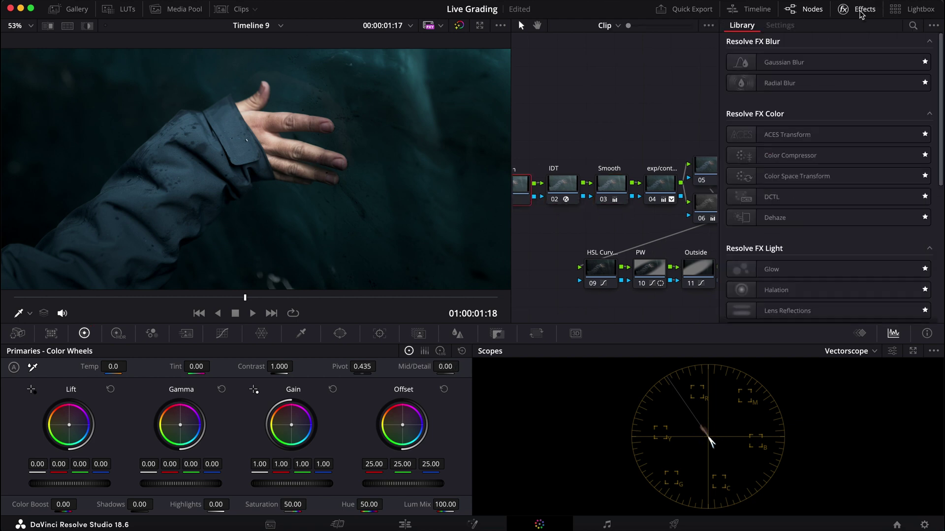
{"action": "scroll", "coordinate": [868, 209], "scroll_direction": "down", "scroll_amount": 10}
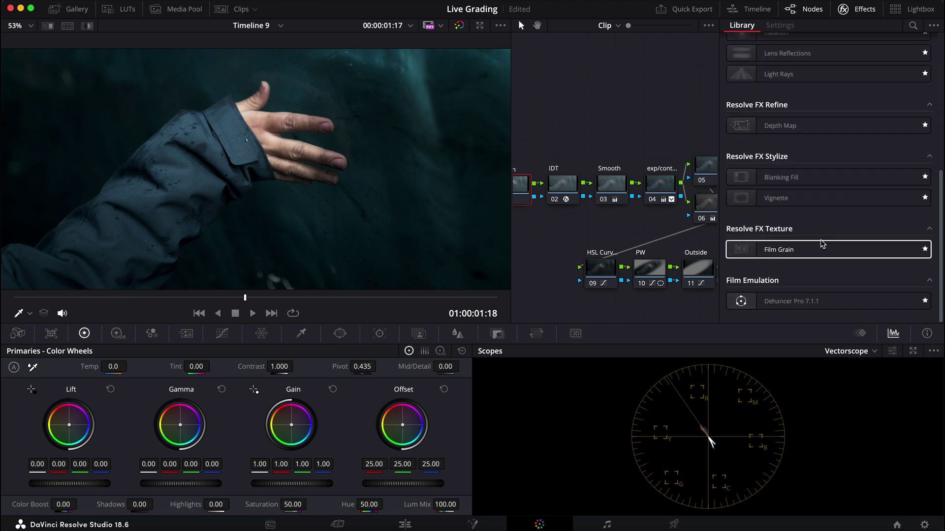
{"action": "left_click_drag", "start_coordinate": [821, 246], "coordinate": [523, 187]}
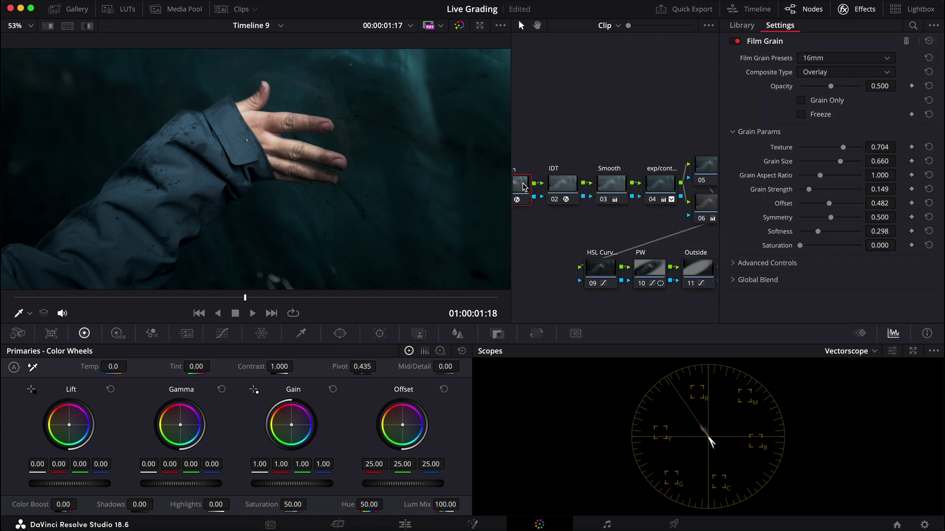
{"action": "left_click", "coordinate": [862, 62]}
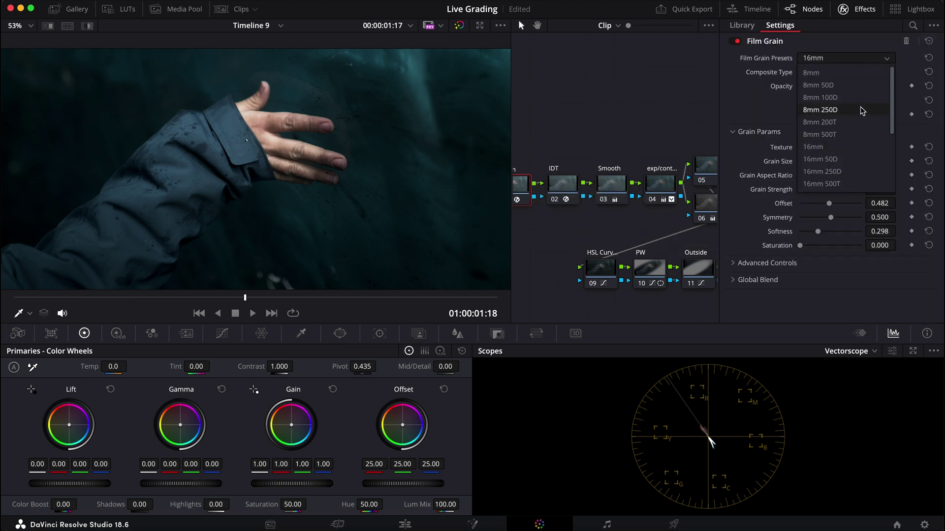
{"action": "scroll", "coordinate": [857, 111], "scroll_direction": "down", "scroll_amount": 3}
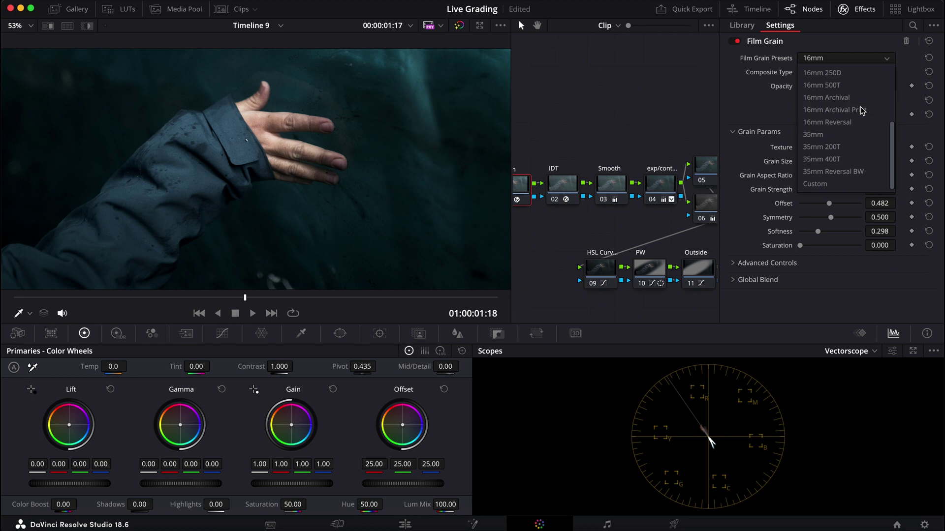
{"action": "left_click", "coordinate": [848, 149]}
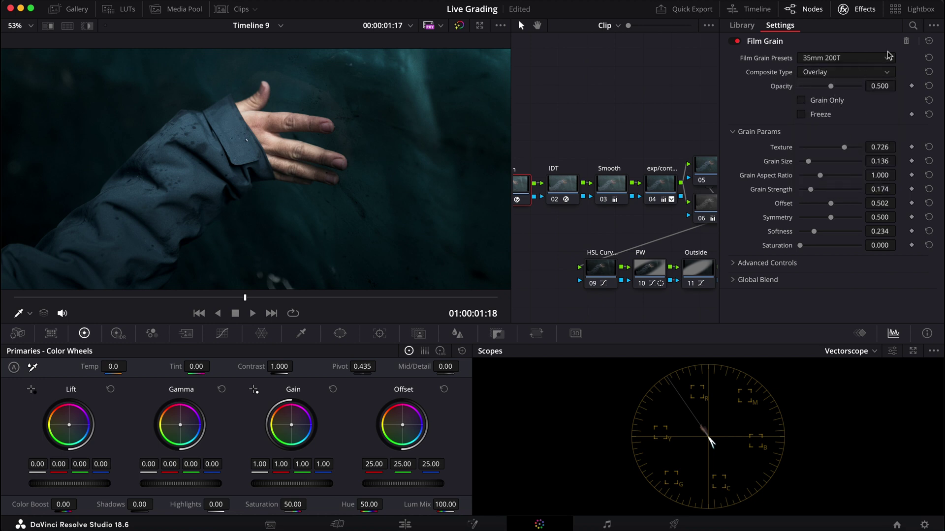
Set grain strength 0.257, size 0.192, softness 0.192 and global blend 0.669.
{"action": "scroll", "coordinate": [290, 136], "scroll_direction": "up", "scroll_amount": 2}
{"action": "scroll", "coordinate": [290, 136], "scroll_direction": "up", "scroll_amount": 1}
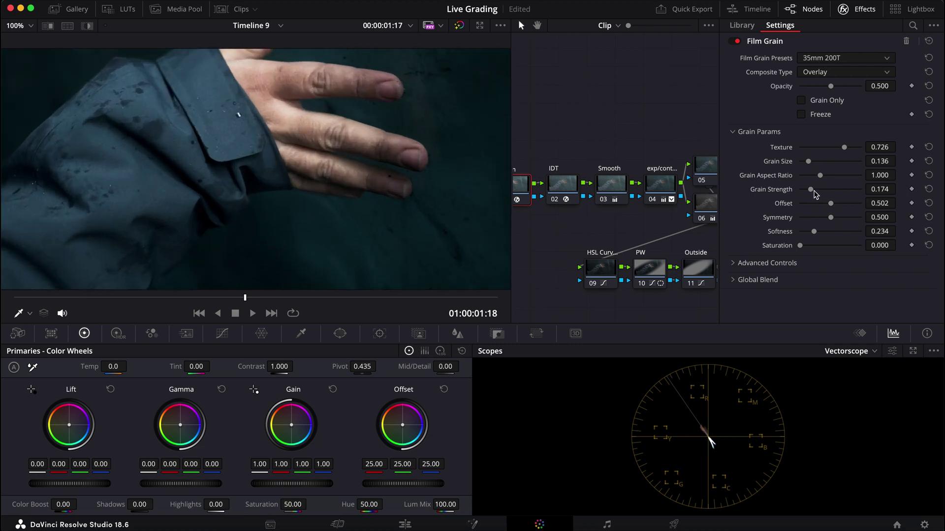
{"action": "left_click_drag", "start_coordinate": [812, 193], "coordinate": [816, 193]}
{"action": "left_click_drag", "start_coordinate": [811, 163], "coordinate": [813, 163]}
{"action": "left_click_drag", "start_coordinate": [814, 232], "coordinate": [813, 233]}
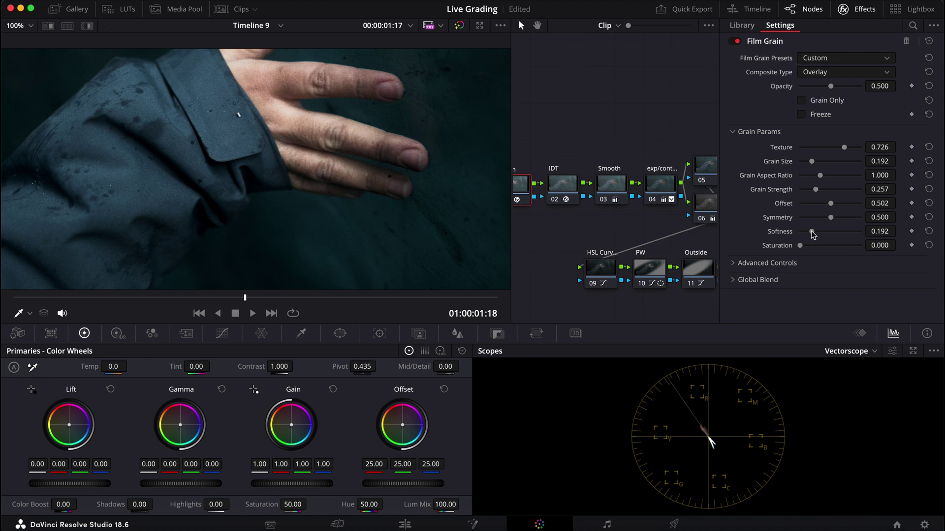
{"action": "left_click", "coordinate": [758, 280]}
{"action": "left_click_drag", "start_coordinate": [860, 297], "coordinate": [841, 301]}
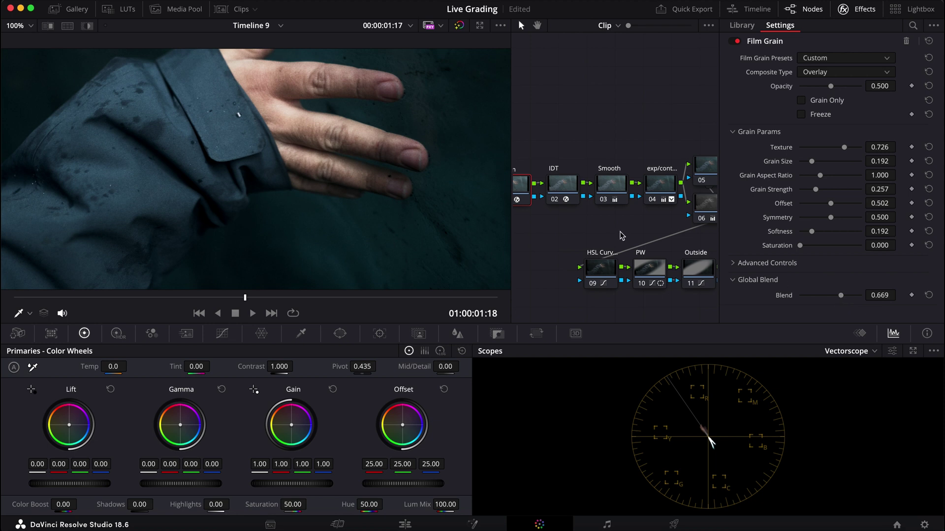